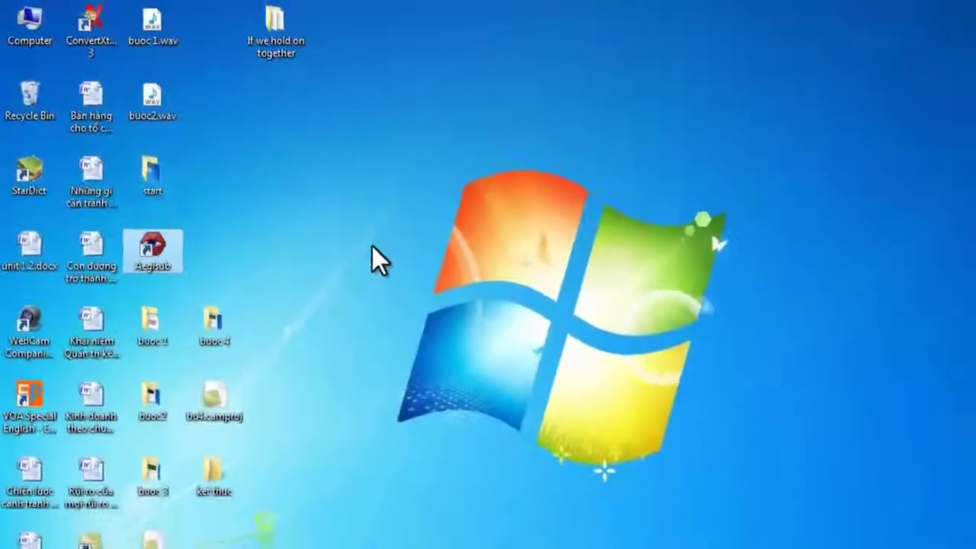
# Open the "If we hold on together" folder and view the lyrics in its text file, leaving the desktop clear.
pyautogui.doubleClick(286, 38)
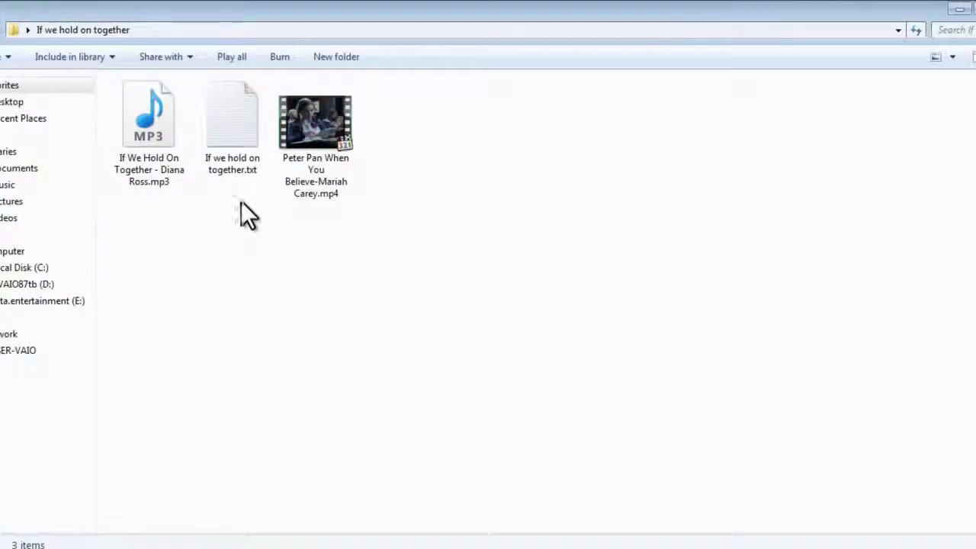
pyautogui.doubleClick(260, 145)
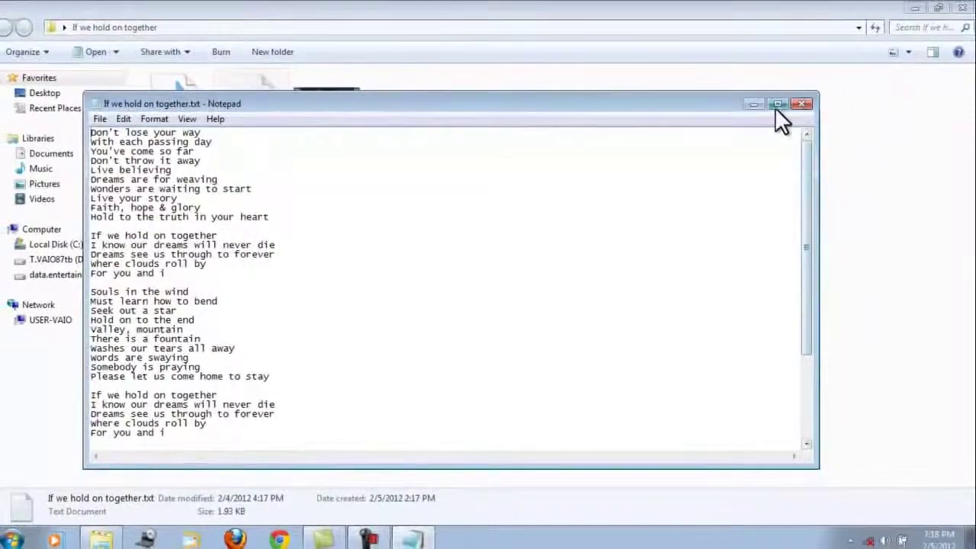
pyautogui.click(758, 105)
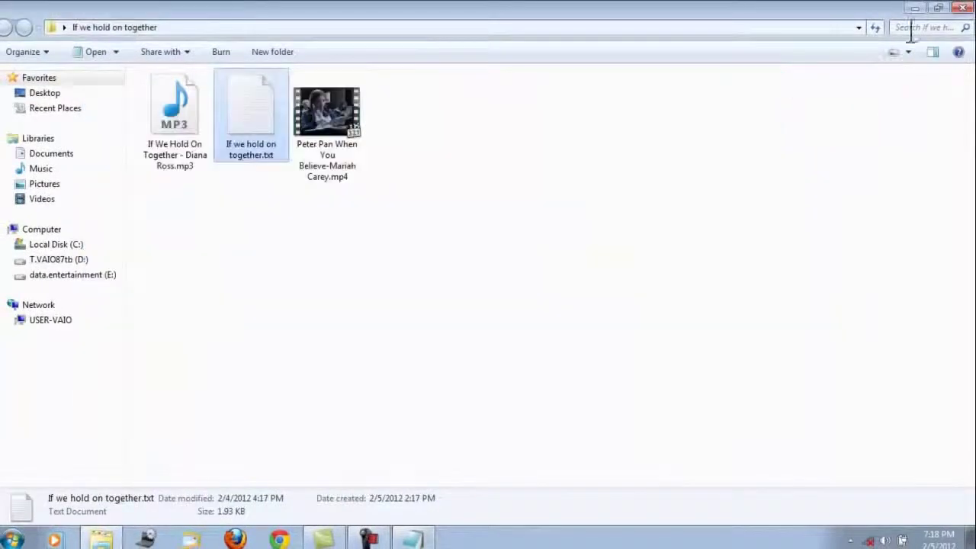
pyautogui.click(918, 9)
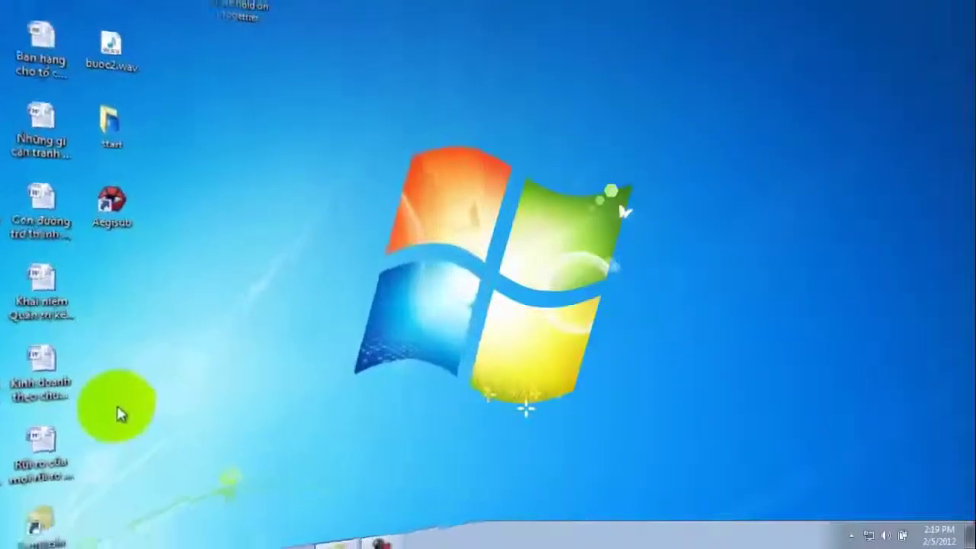
# Refresh the desktop and launch Aegisub.
pyautogui.rightClick(408, 286)
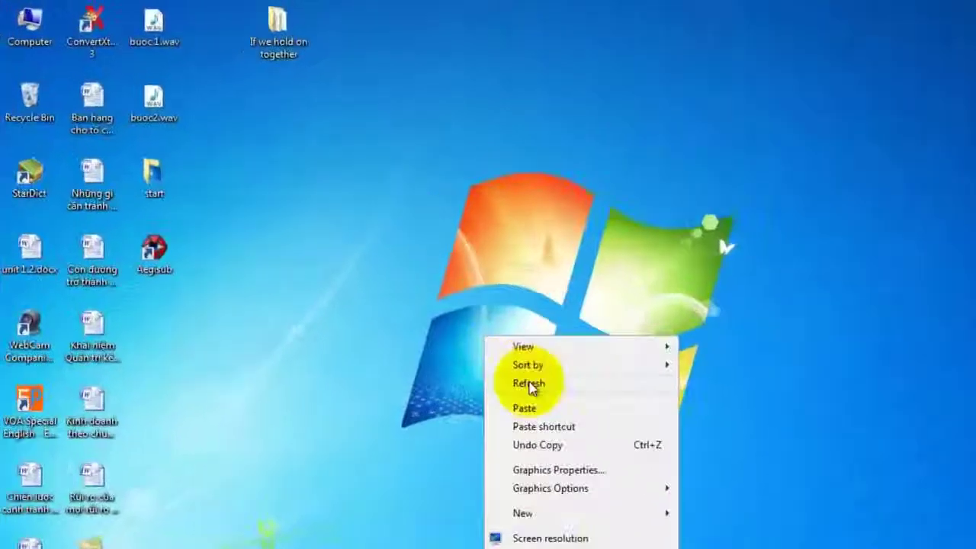
pyautogui.click(493, 356)
pyautogui.click(145, 233)
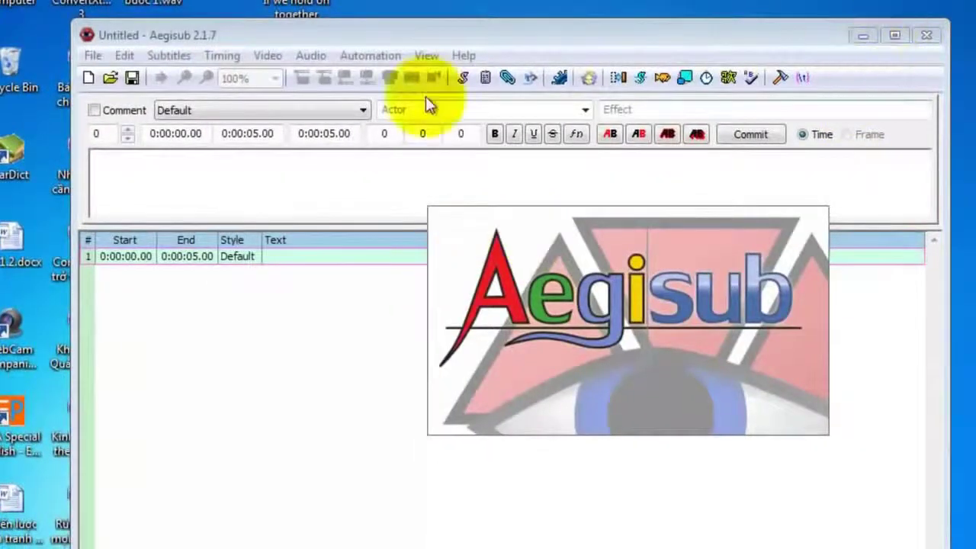
pyautogui.click(638, 36)
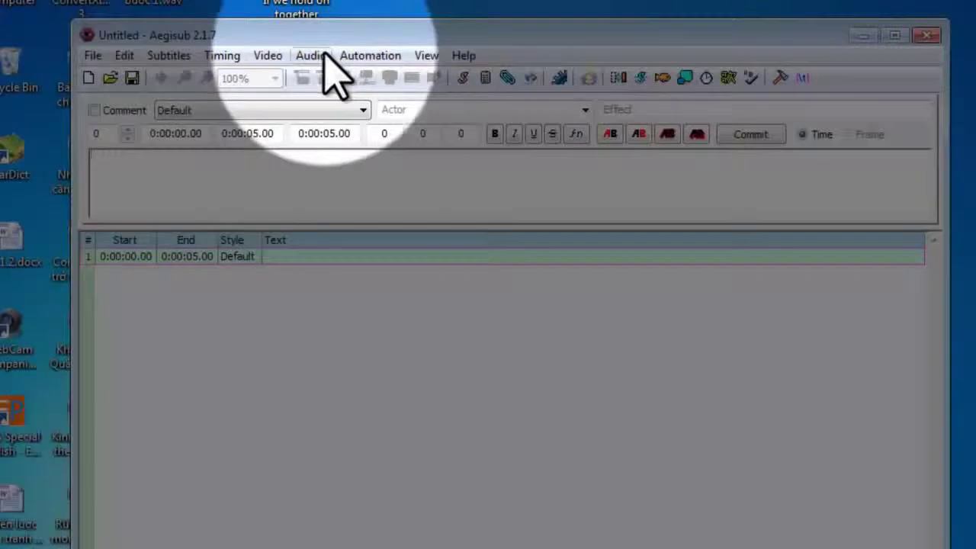
# Load the "If We Hold On Together - Diana Ross.mp3" audio from the "If we hold on together" folder on the desktop.
pyautogui.click(324, 55)
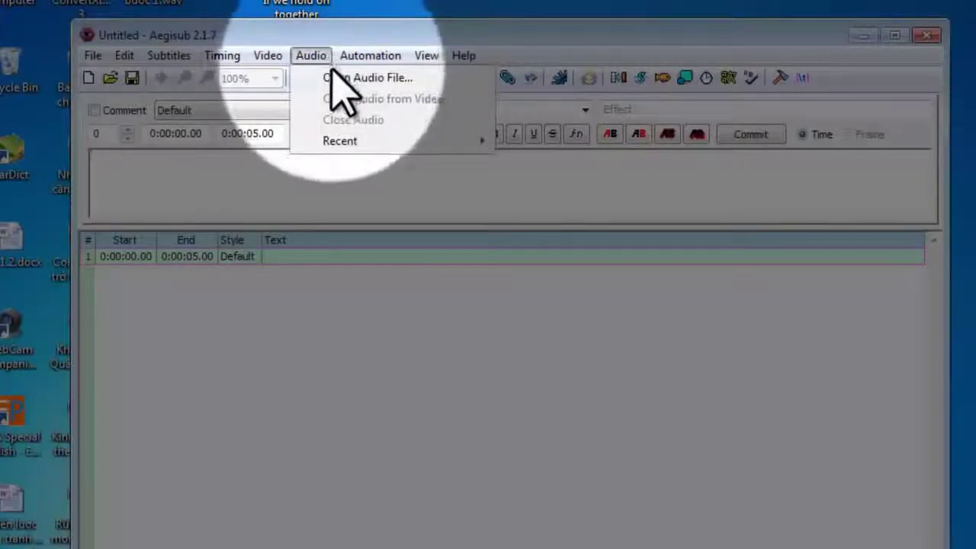
pyautogui.click(336, 77)
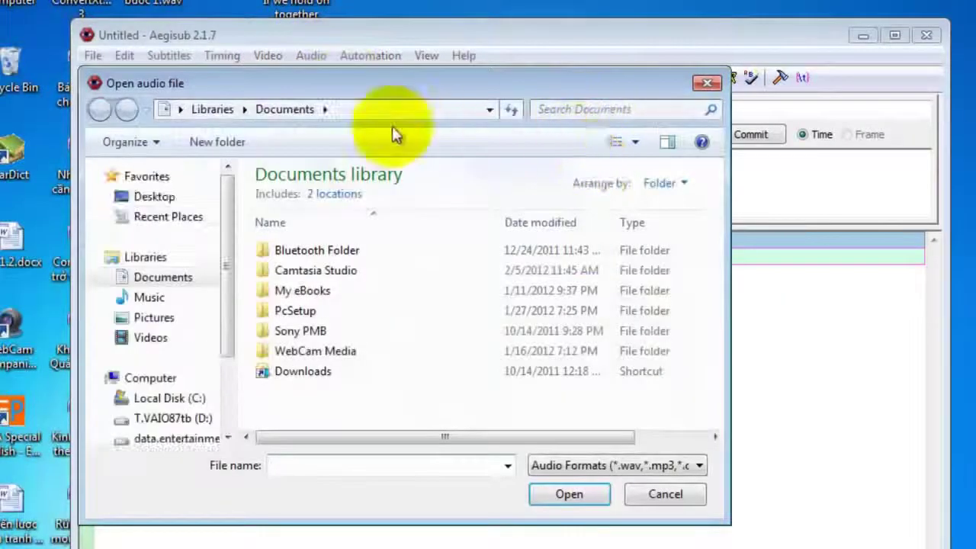
pyautogui.click(166, 198)
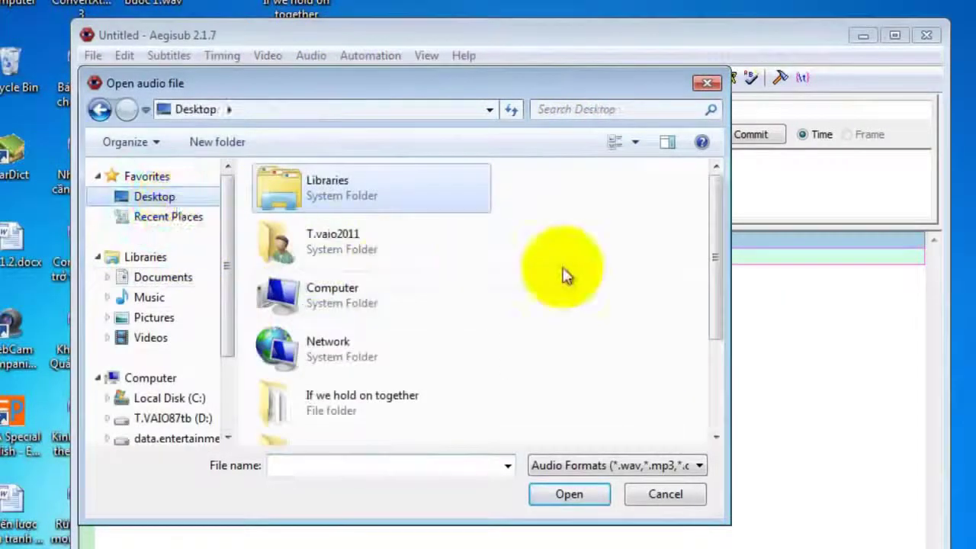
pyautogui.moveTo(720, 255); pyautogui.dragTo(719, 289)
pyautogui.doubleClick(339, 347)
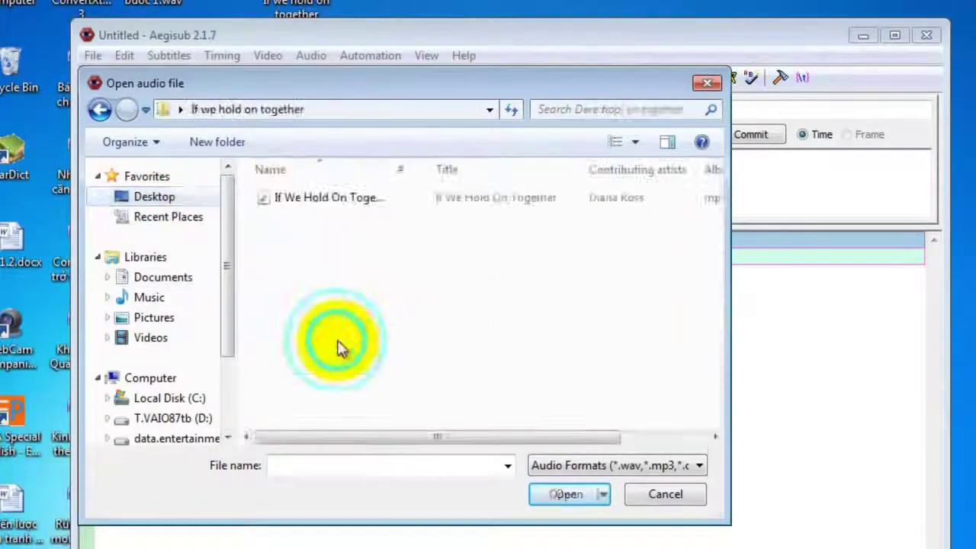
pyautogui.doubleClick(355, 200)
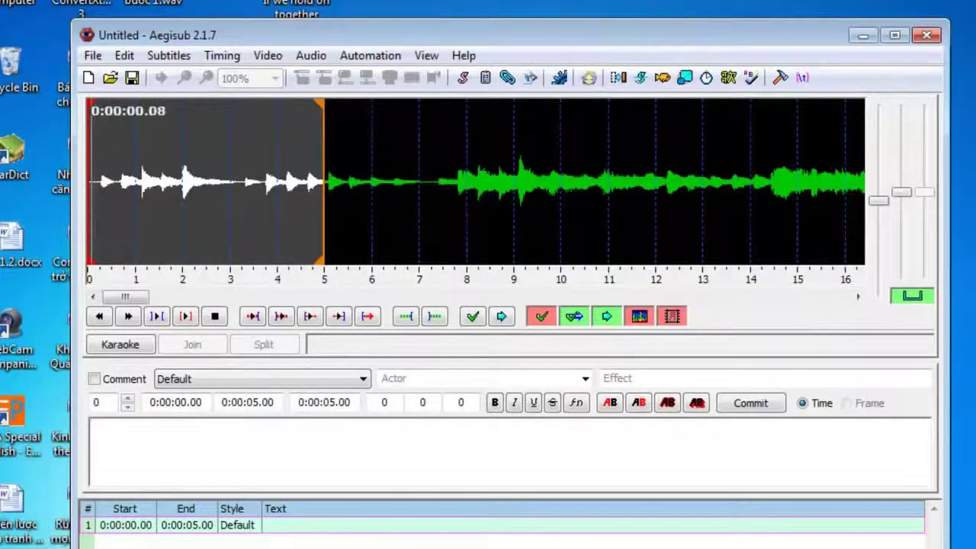
# Try moving the first line's start to about 2.32 s on the waveform, keeping its end at 5 s.
pyautogui.click(118, 183)
pyautogui.moveTo(118, 183); pyautogui.dragTo(198, 183)
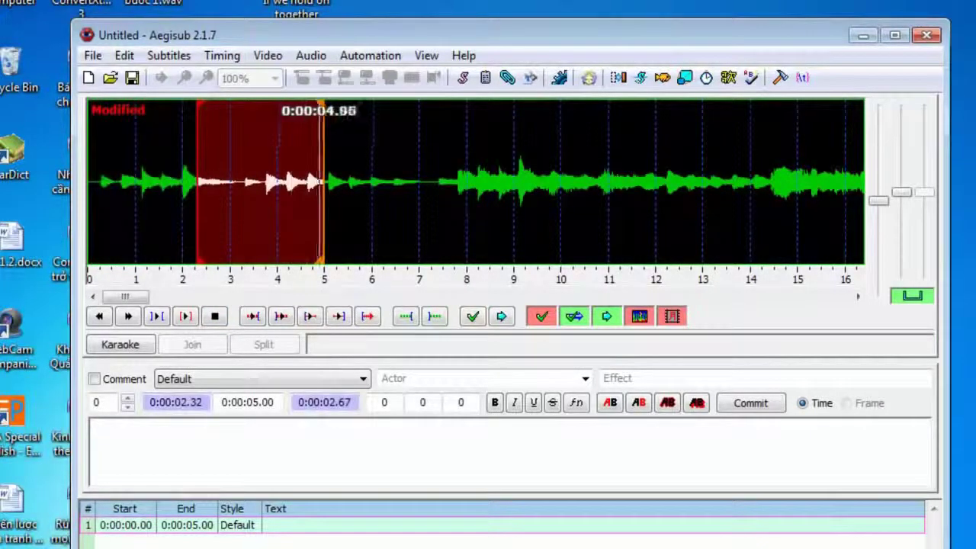
pyautogui.moveTo(326, 183); pyautogui.dragTo(326, 183)
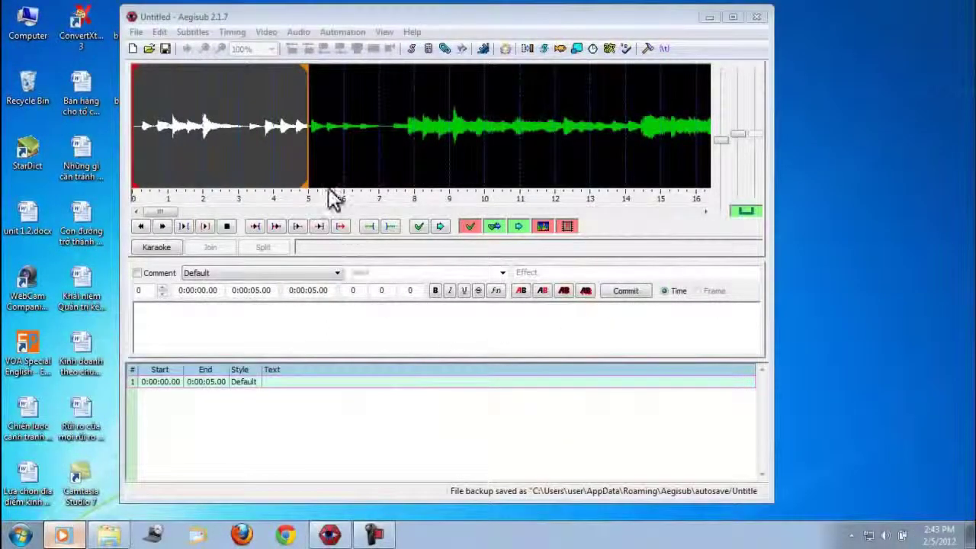
# Enter "loi bia hat danh vao day" as the first subtitle line's text and commit it.
pyautogui.click(251, 316)
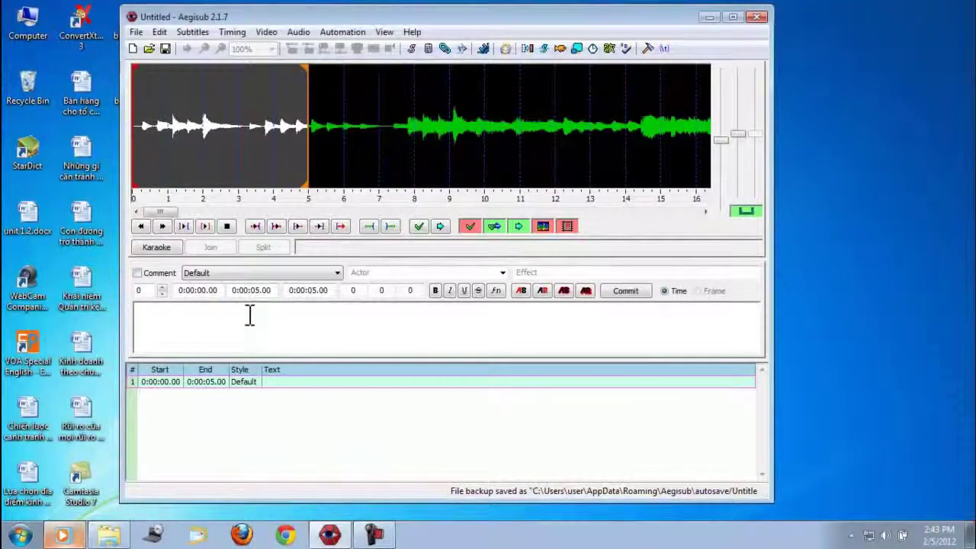
pyautogui.write('loi bai')
pyautogui.write(' hat danh vao day')
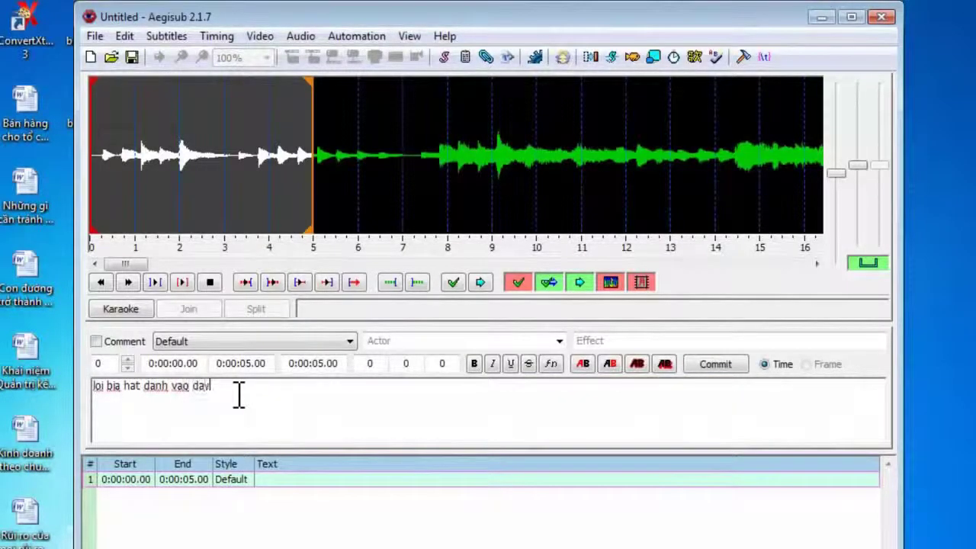
pyautogui.press('Return')
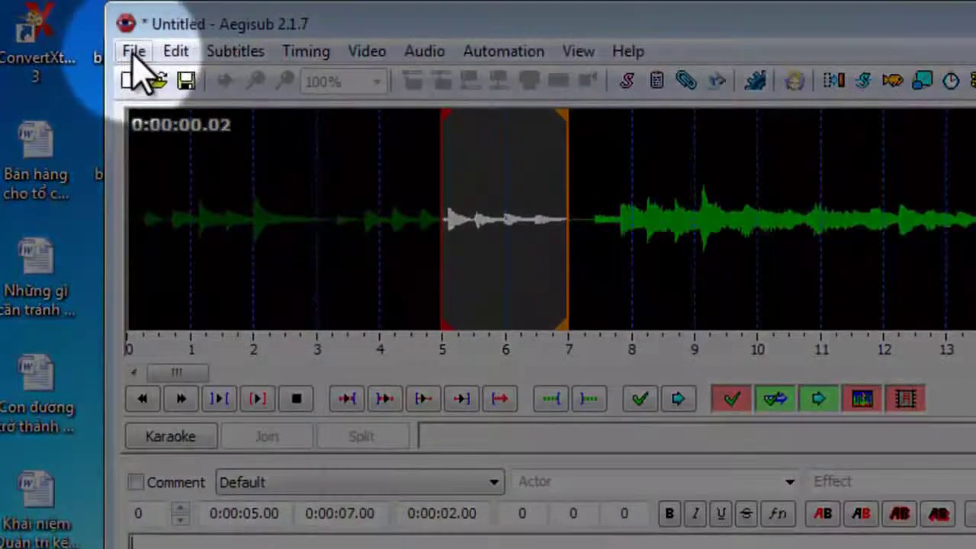
# Open "If we hold on together.txt" as subtitles without saving the current lines, accepting the text import options.
pyautogui.click(134, 54)
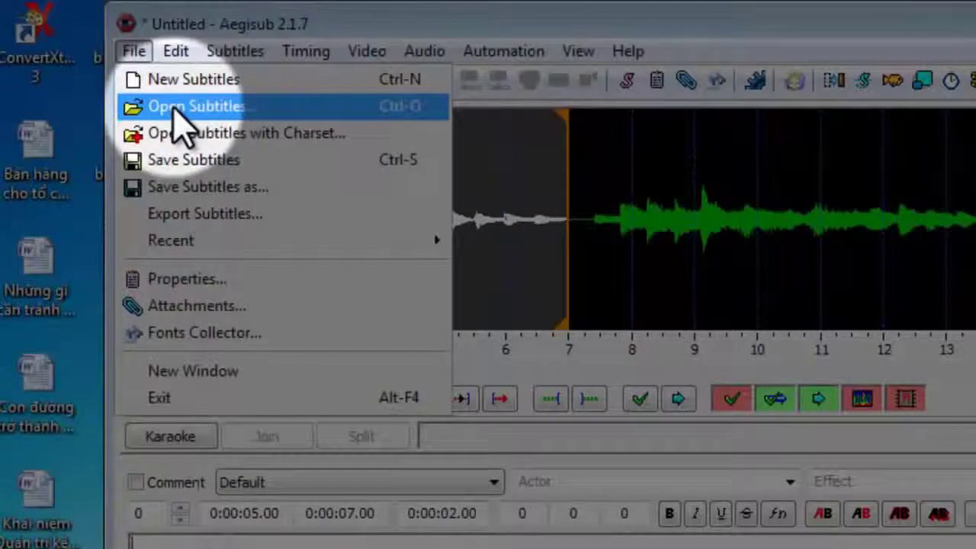
pyautogui.click(409, 114)
pyautogui.click(459, 239)
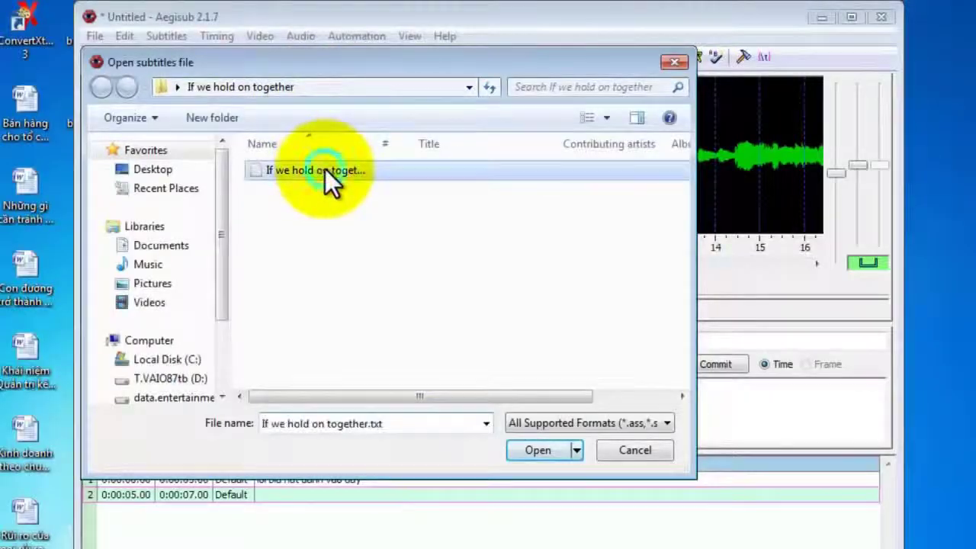
pyautogui.doubleClick(325, 170)
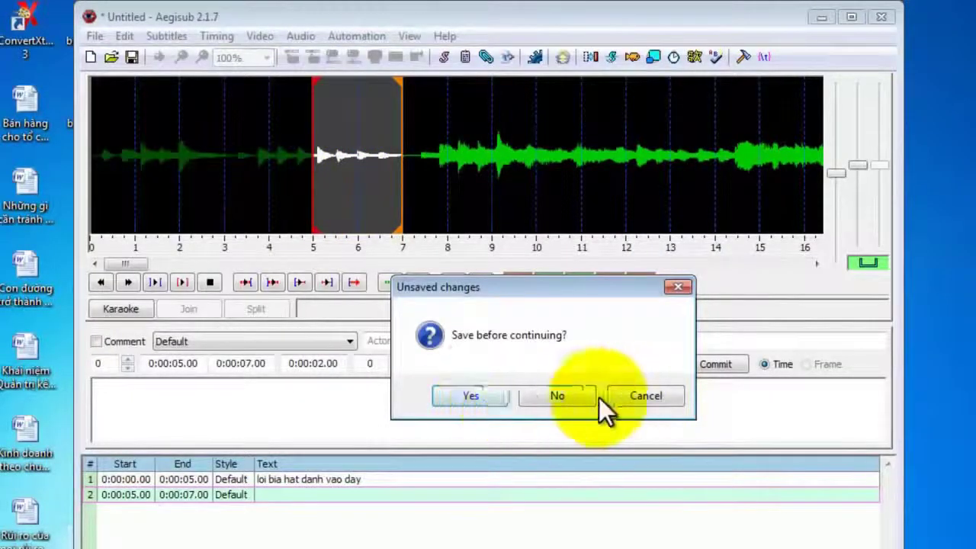
pyautogui.click(544, 393)
pyautogui.click(430, 223)
pyautogui.click(635, 331)
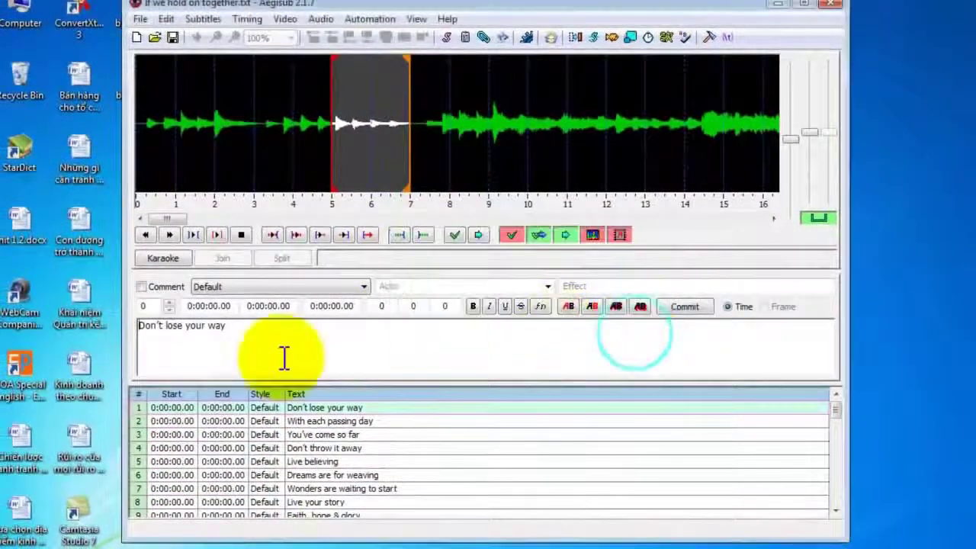
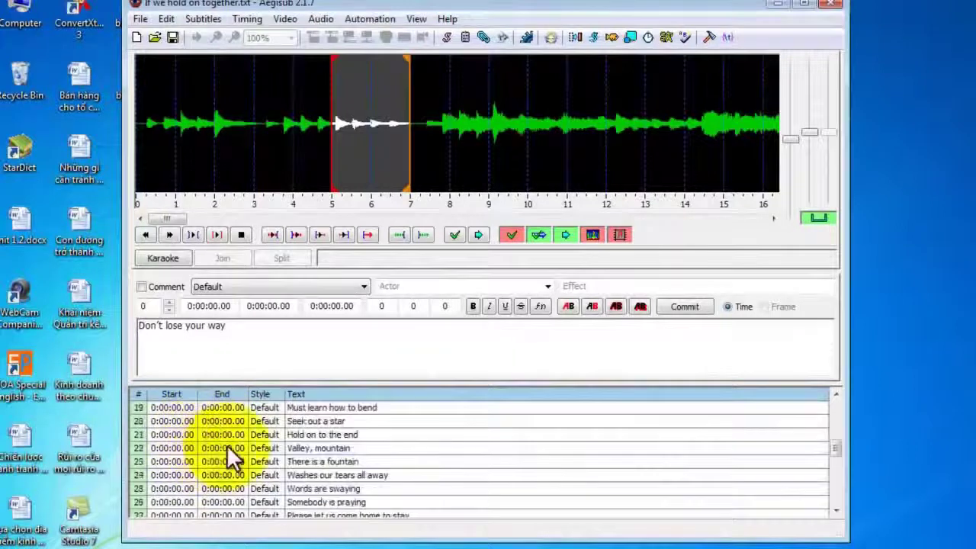
# Save the imported lyrics as the Advanced Substation Alpha file "If we hold on together.ass".
pyautogui.scroll(4, 216, 463)
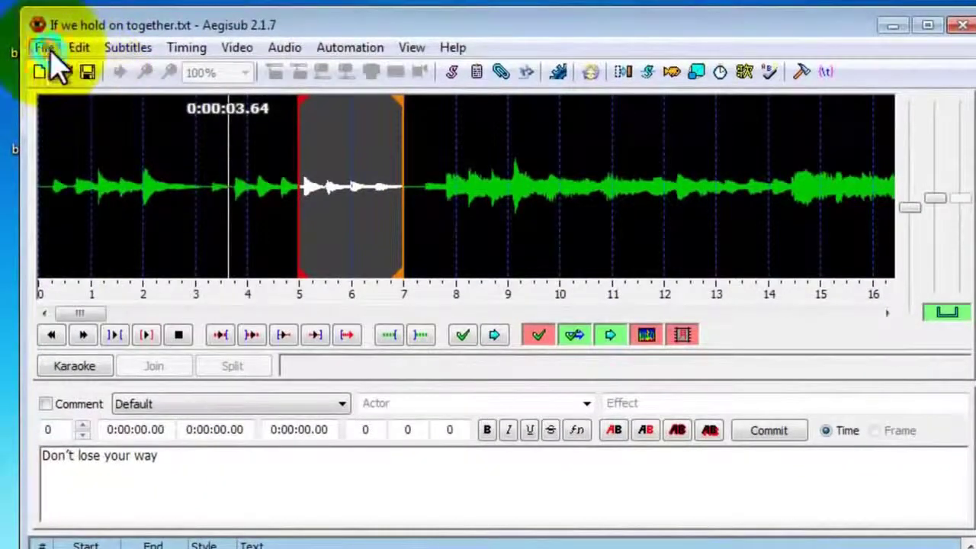
pyautogui.click(48, 50)
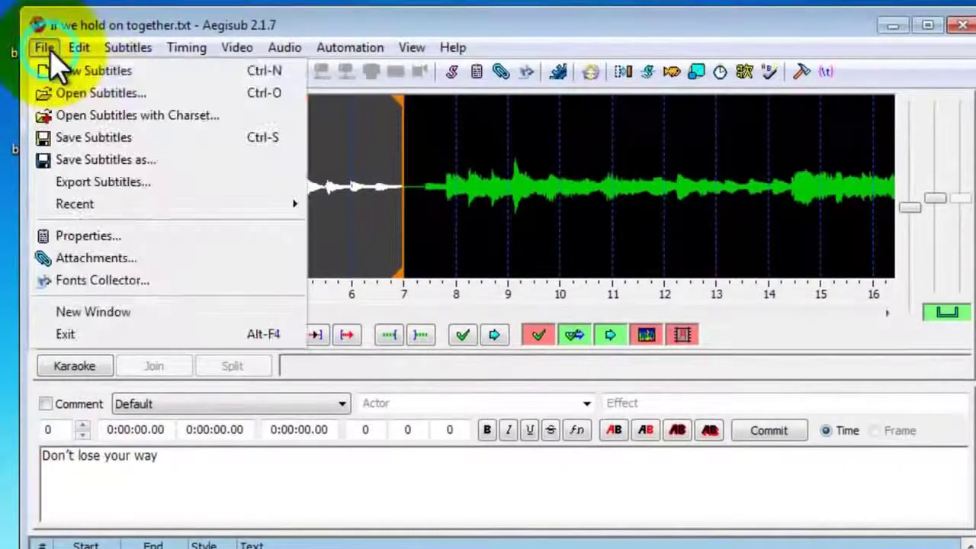
pyautogui.click(122, 151)
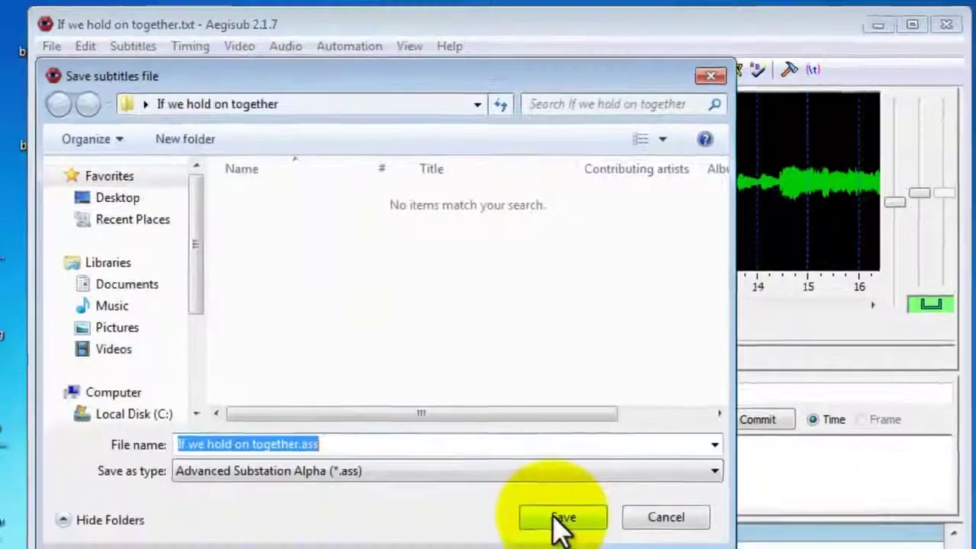
pyautogui.click(564, 532)
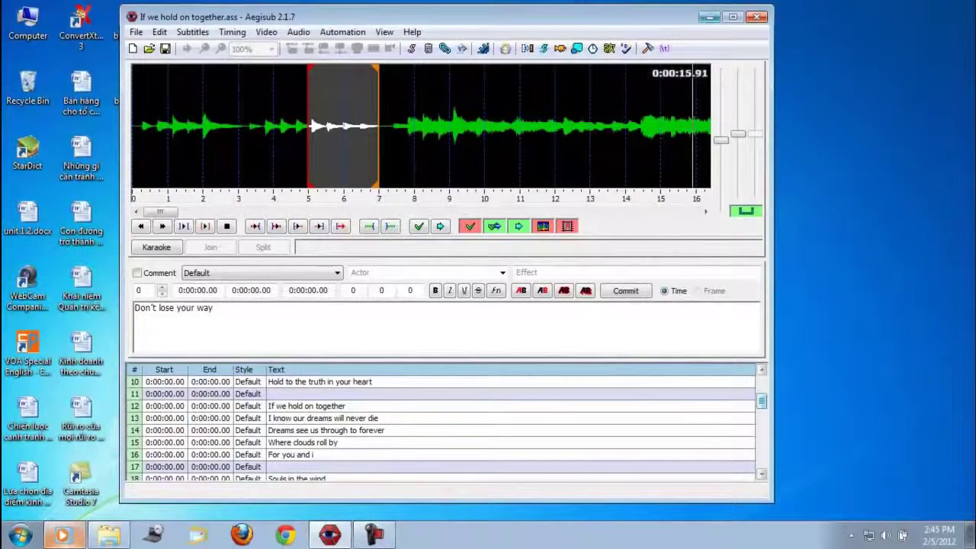
pyautogui.press('super+d')
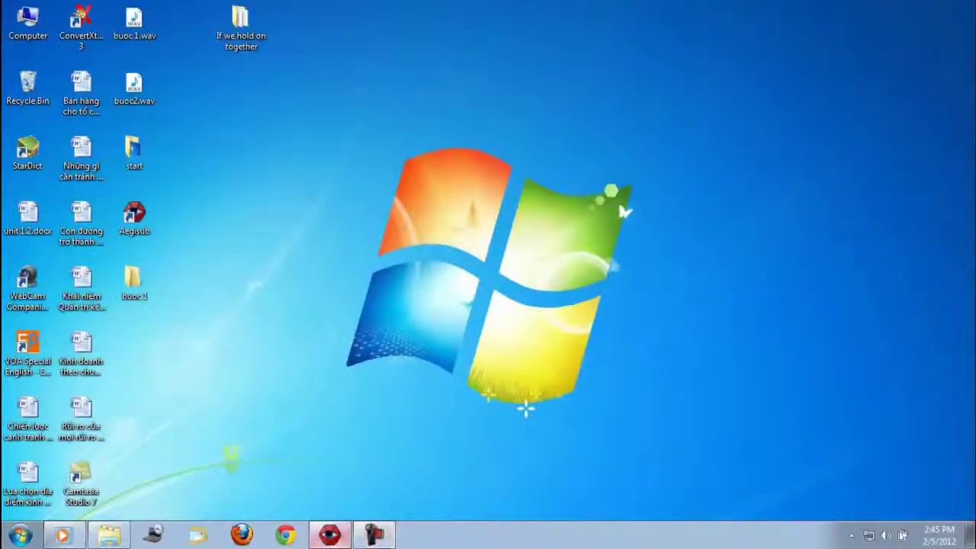
pyautogui.press('super+d')
pyautogui.press('super+d')
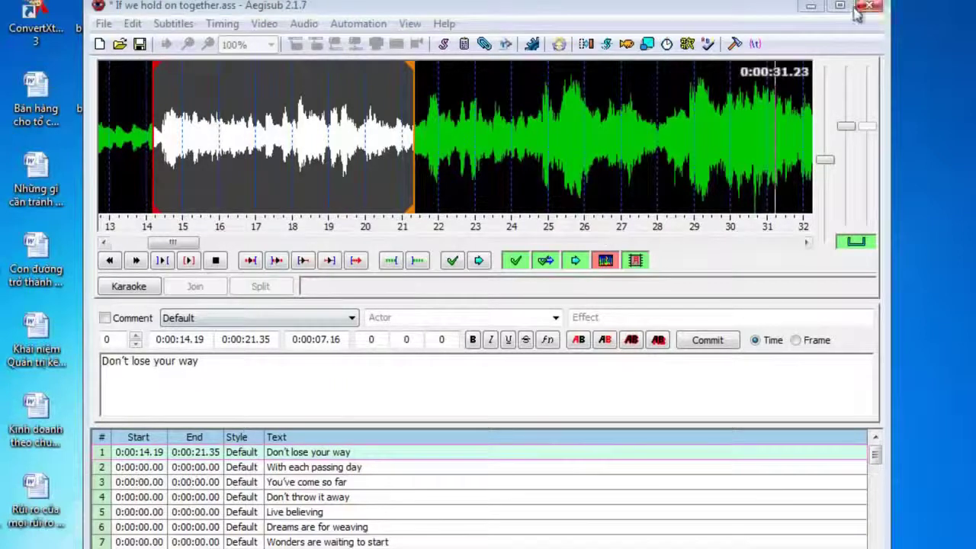
# Maximize the window, time "Don't lose your way" from 14.33 to 17.67 s on the waveform, check it by playback, and commit.
pyautogui.click(840, 6)
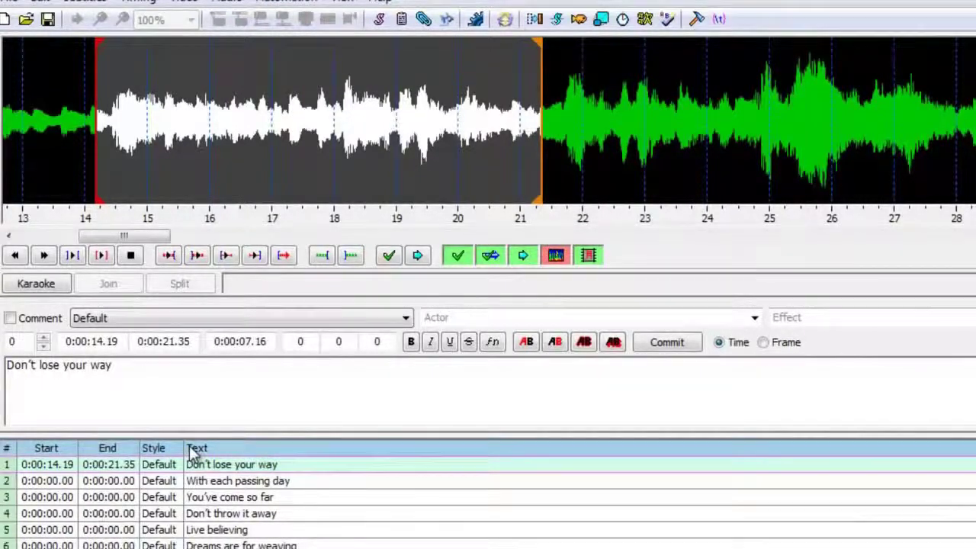
pyautogui.moveTo(92, 188); pyautogui.dragTo(105, 190)
pyautogui.click(73, 258)
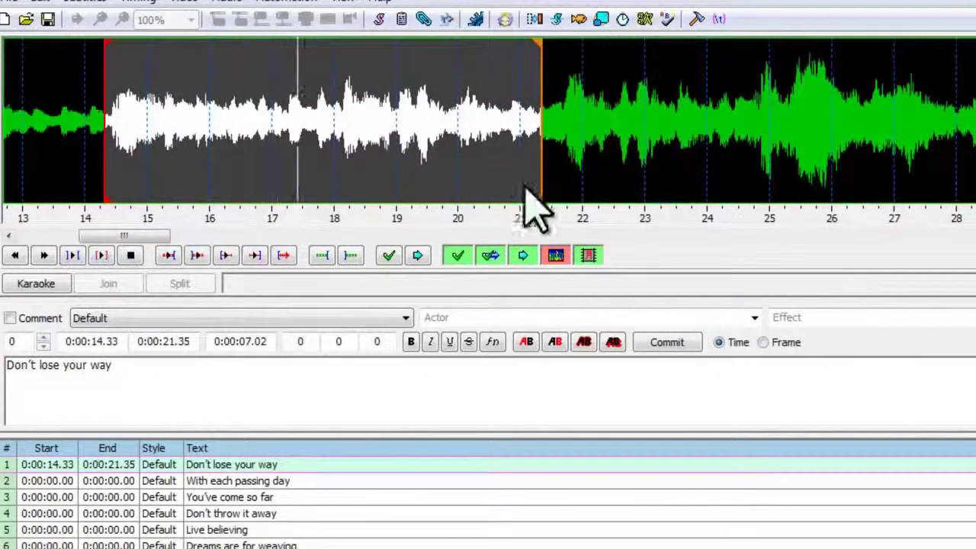
pyautogui.moveTo(540, 186)
pyautogui.mouseDown()
pyautogui.moveTo(320, 186)
pyautogui.moveTo(316, 196)
pyautogui.mouseUp()
pyautogui.click(73, 256)
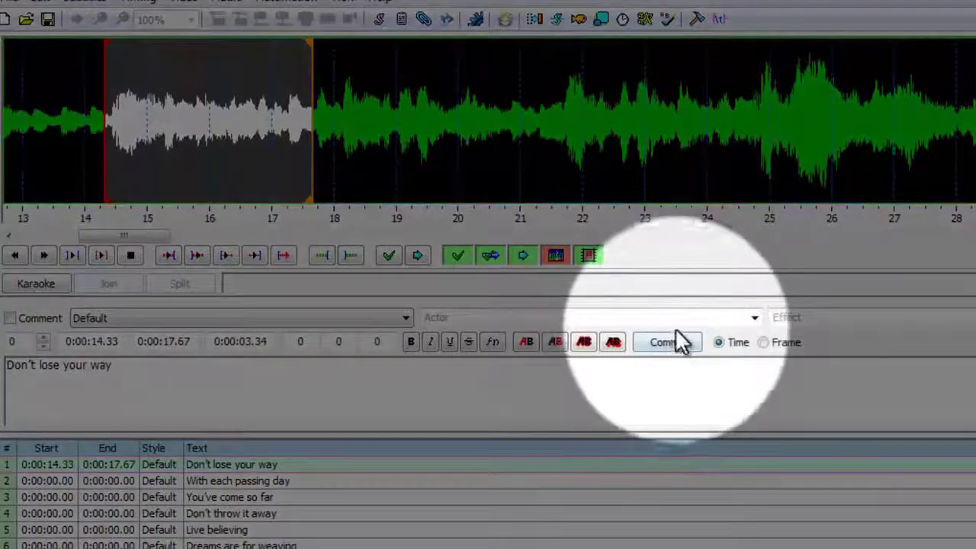
pyautogui.click(671, 343)
# Time "With each passing day" from 17.66 to 21.27 s on the waveform, play it back, and commit the line.
pyautogui.scroll(-1, 492, 485)
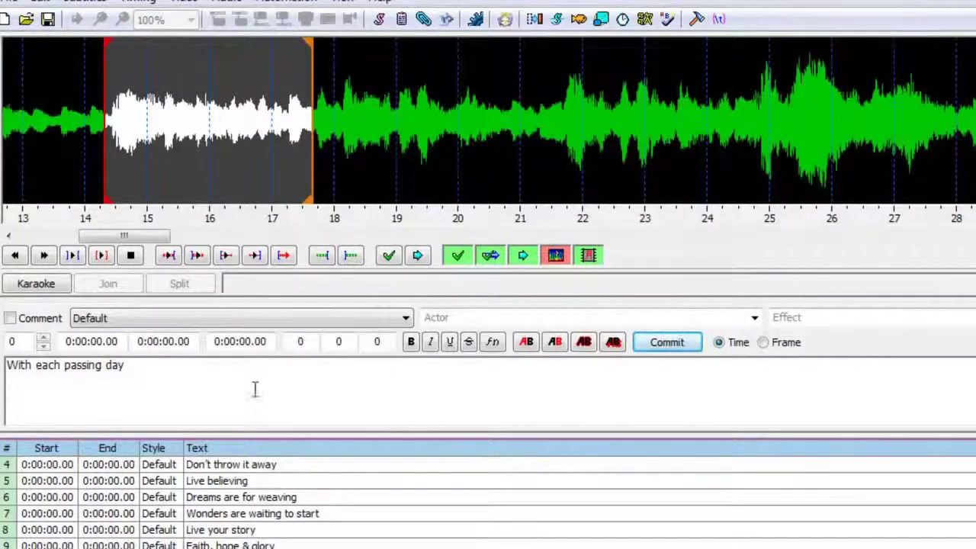
pyautogui.moveTo(105, 190); pyautogui.dragTo(537, 215)
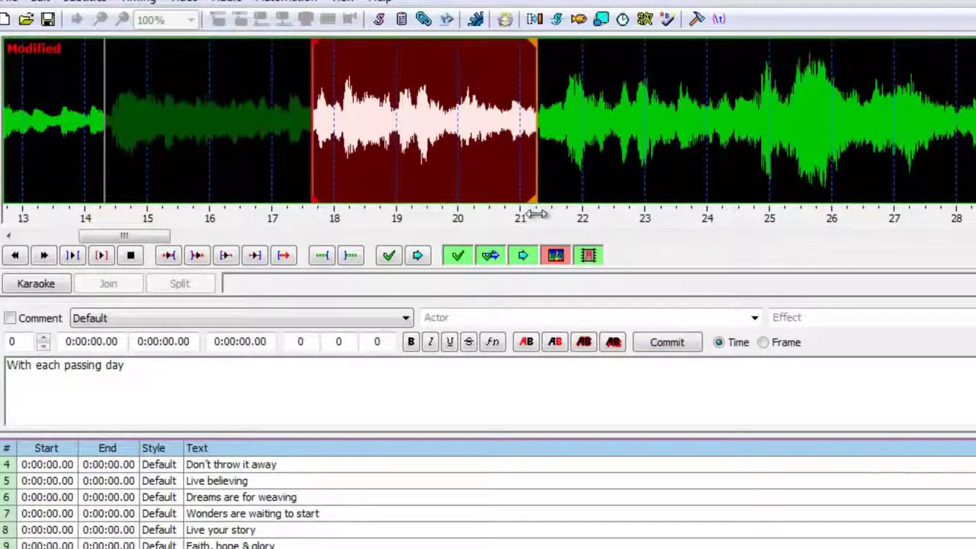
pyautogui.press('Return')
pyautogui.click(73, 256)
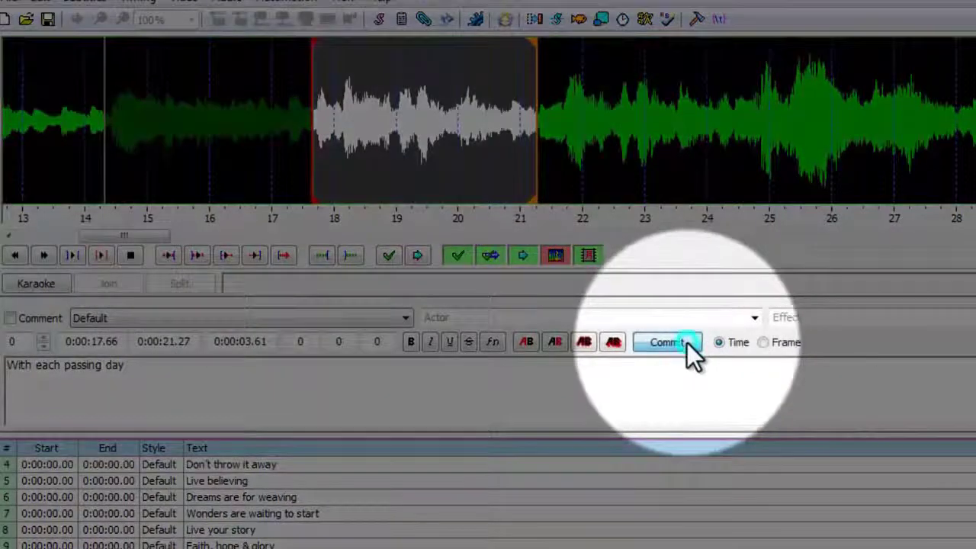
pyautogui.click(687, 343)
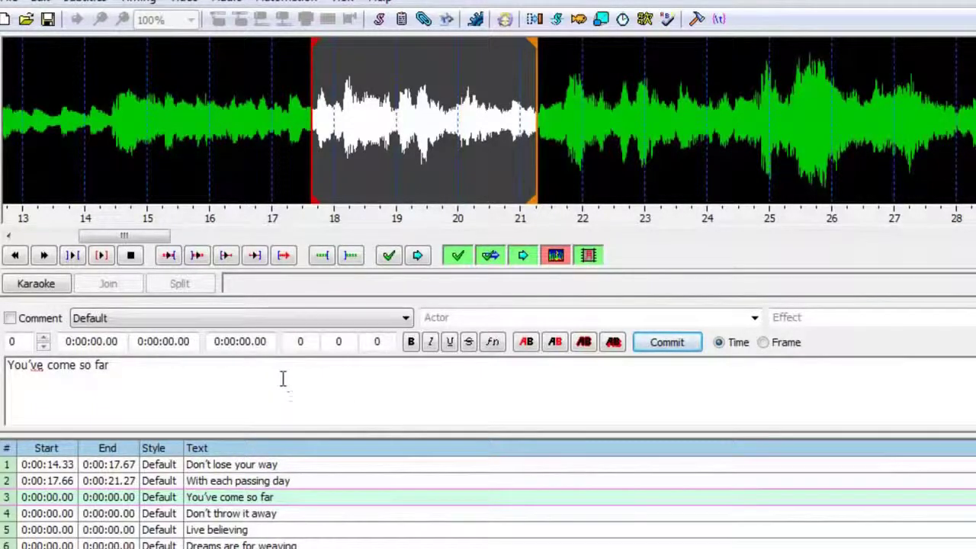
# Save the timed subtitle file and adjust the waveform display scale.
pyautogui.click(47, 18)
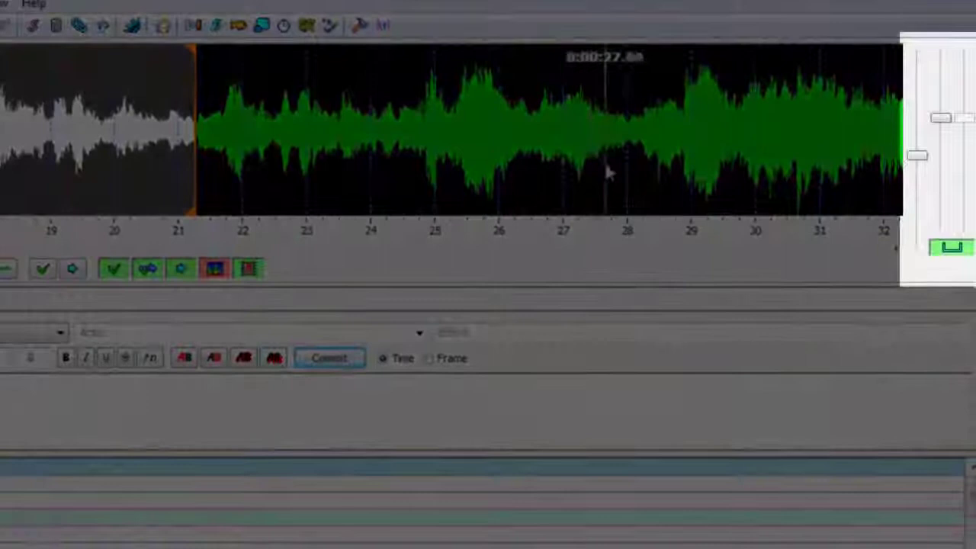
pyautogui.moveTo(917, 156); pyautogui.dragTo(945, 145)
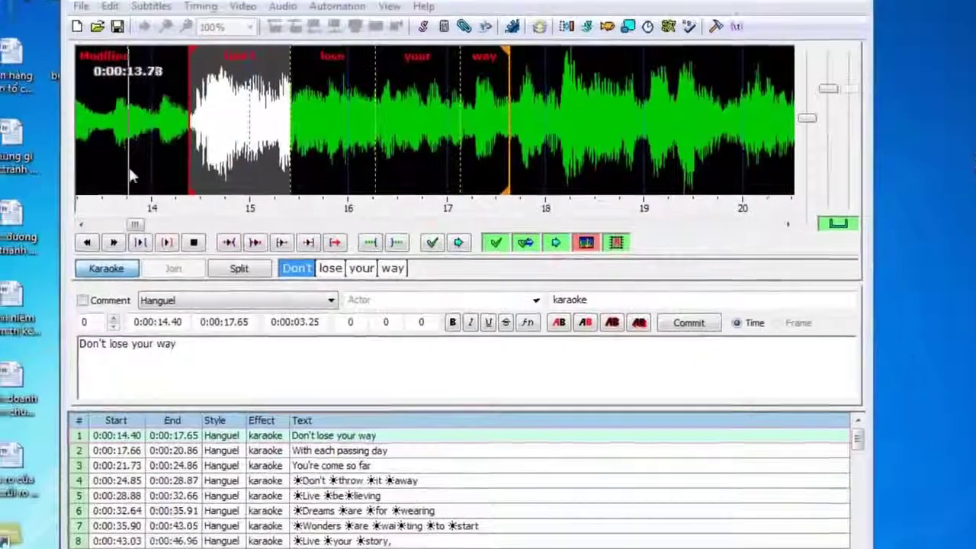
# Set the karaoke syllable "Don't" in the first line to 89 centiseconds on the waveform and play it back.
pyautogui.click(99, 239)
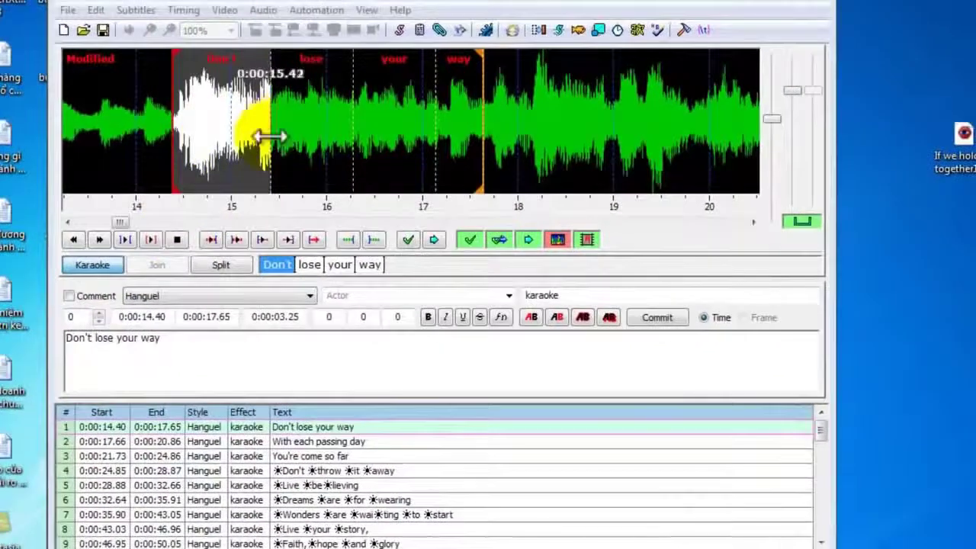
pyautogui.moveTo(294, 136); pyautogui.dragTo(254, 136)
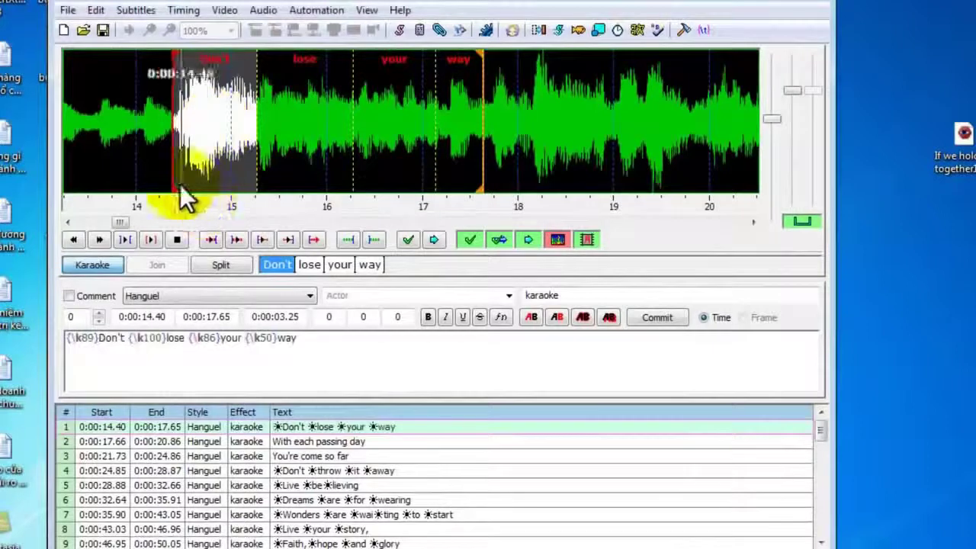
pyautogui.click(126, 240)
pyautogui.click(126, 240)
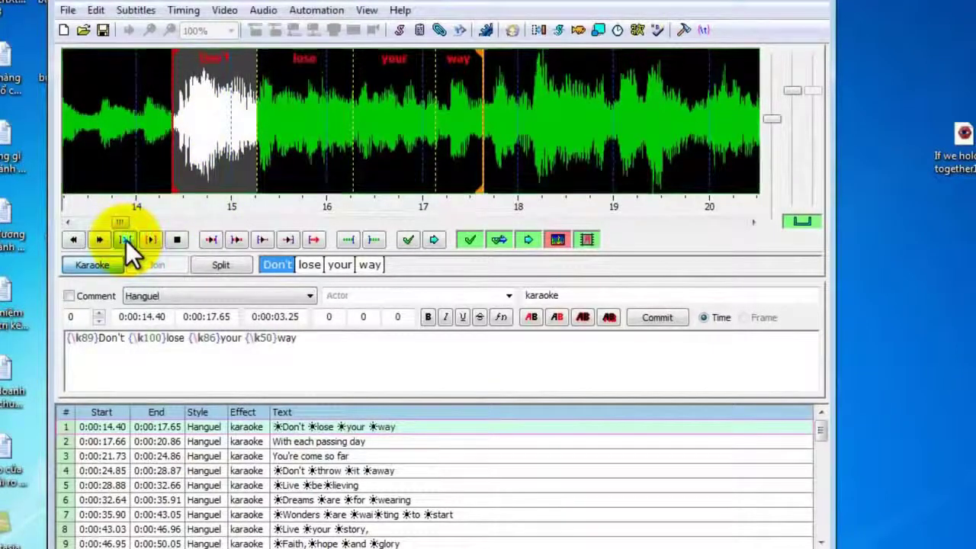
# Play the syllable "lose" and set its karaoke duration to 49 centiseconds on the waveform.
pyautogui.click(298, 151)
pyautogui.click(125, 242)
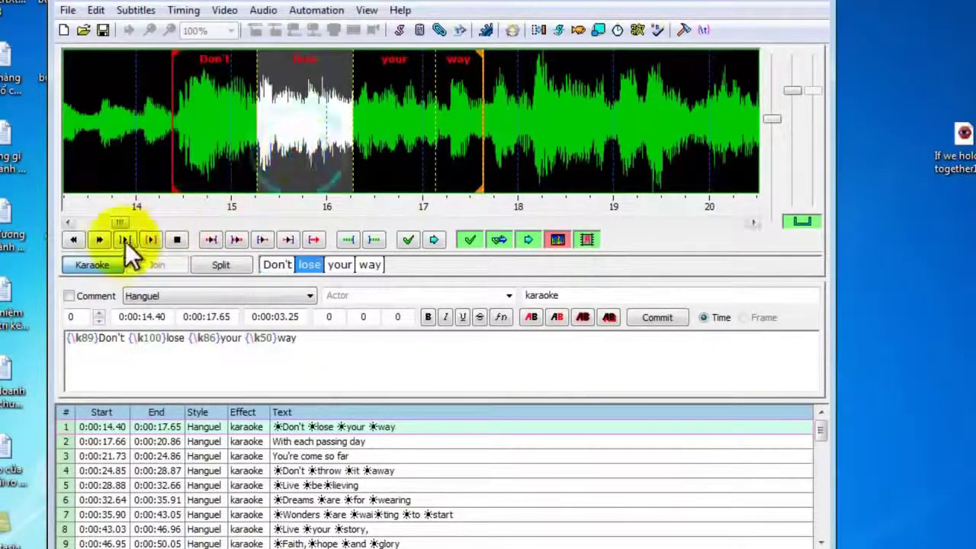
pyautogui.moveTo(349, 165); pyautogui.dragTo(305, 163)
# Set the syllable "your" to 54 centiseconds, play "way" to check it, and commit the first line.
pyautogui.click(356, 138)
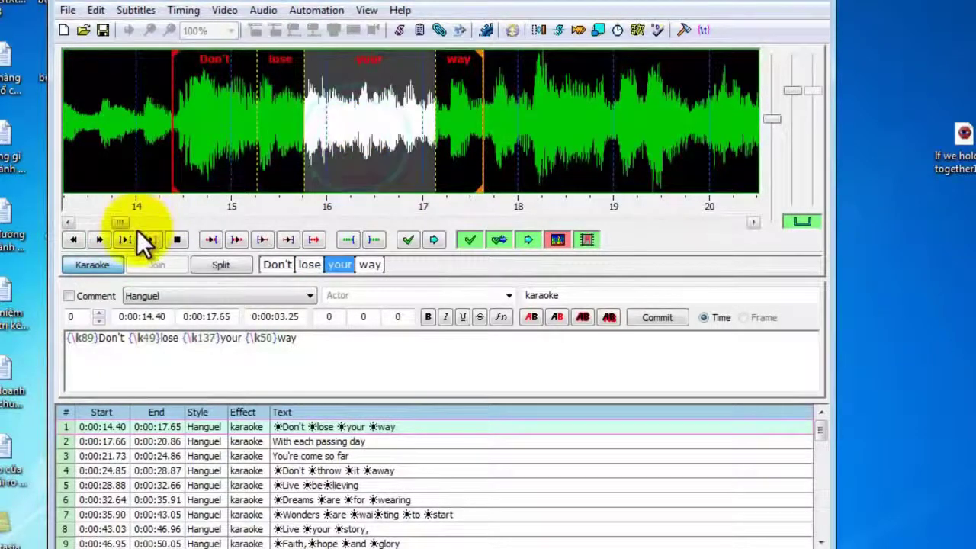
pyautogui.moveTo(436, 172); pyautogui.dragTo(353, 175)
pyautogui.click(421, 135)
pyautogui.click(119, 239)
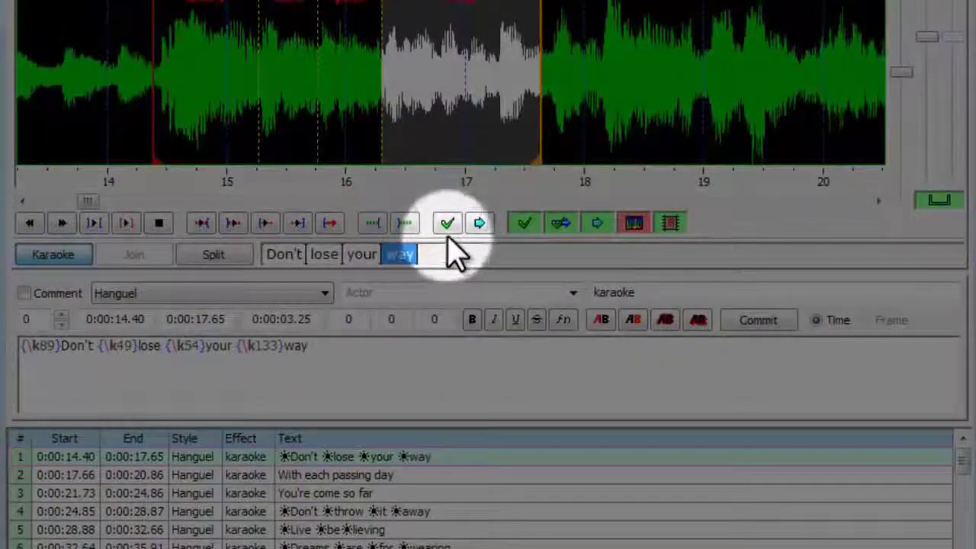
pyautogui.click(450, 230)
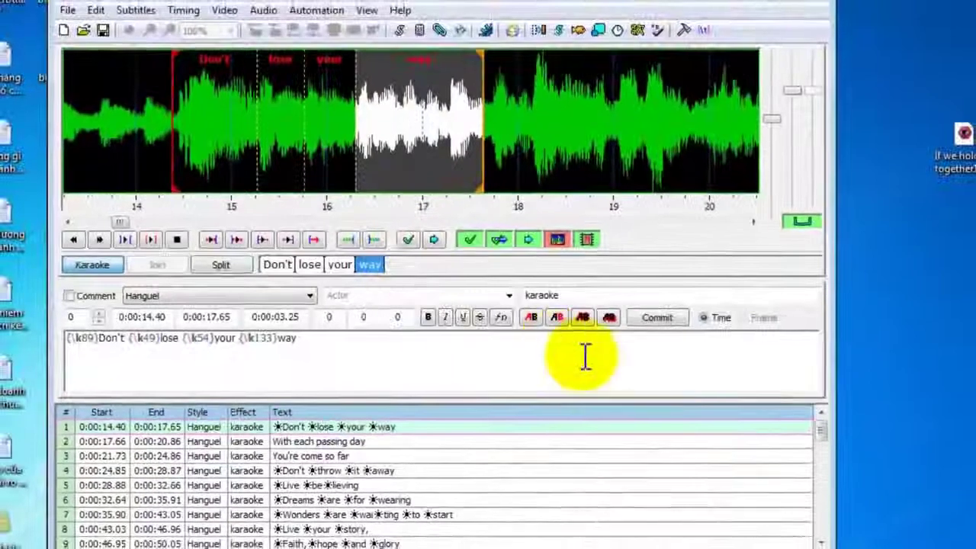
# In "With each passing day", set "With" to 47 and "each" to 85 centiseconds, playing each syllable to check.
pyautogui.click(313, 440)
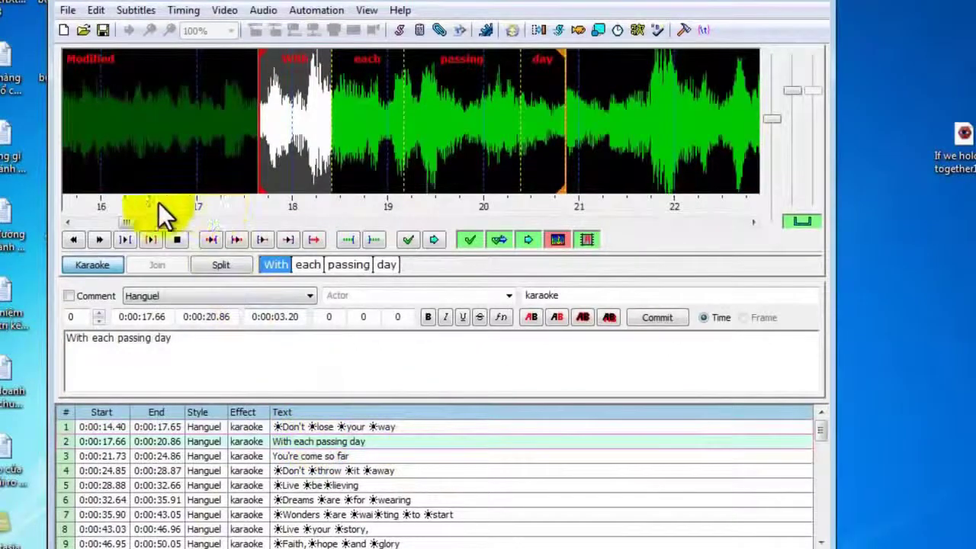
pyautogui.click(125, 240)
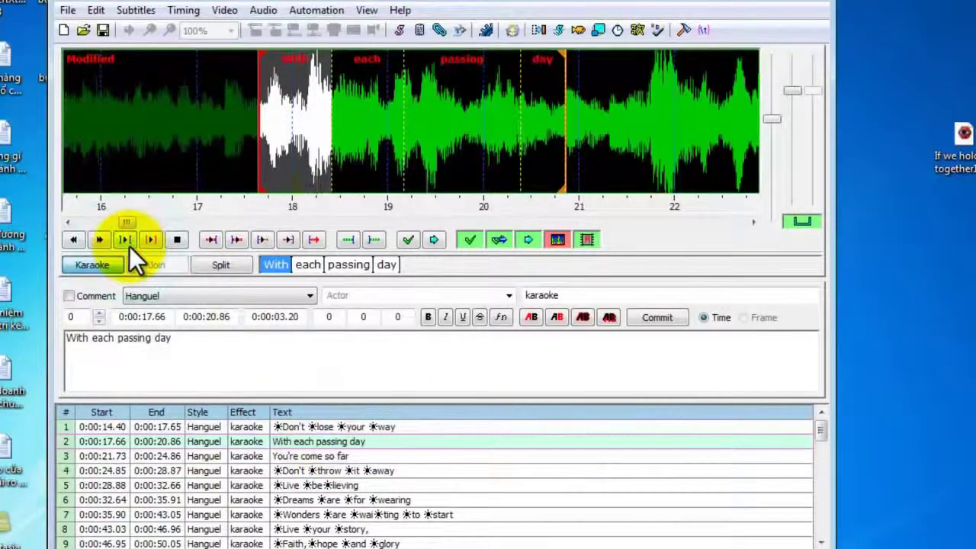
pyautogui.moveTo(329, 151); pyautogui.dragTo(300, 153)
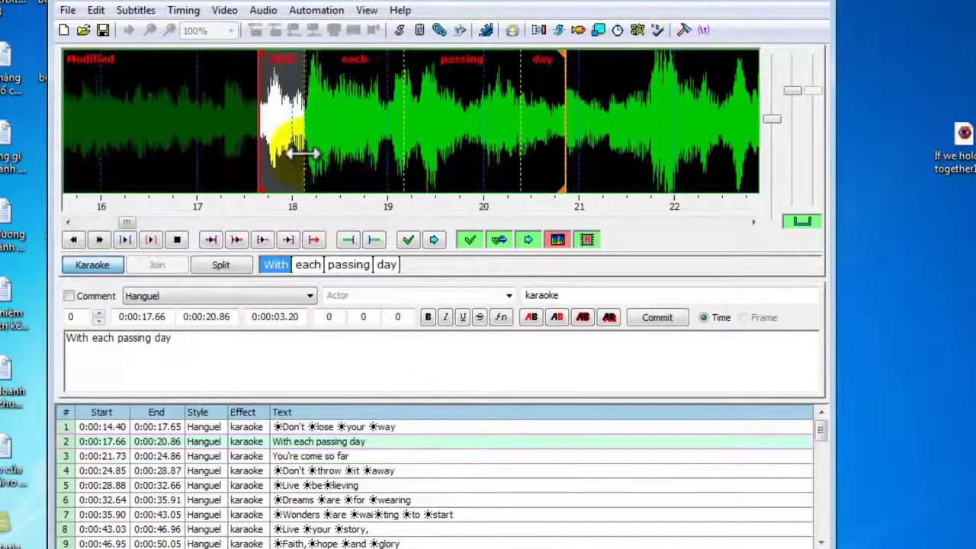
pyautogui.click(369, 145)
pyautogui.click(127, 241)
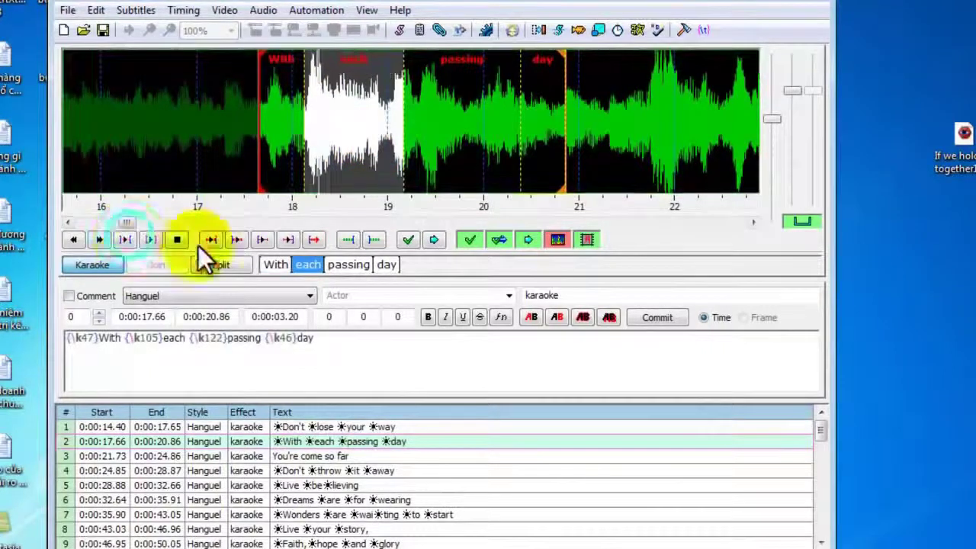
pyautogui.moveTo(401, 162); pyautogui.dragTo(386, 163)
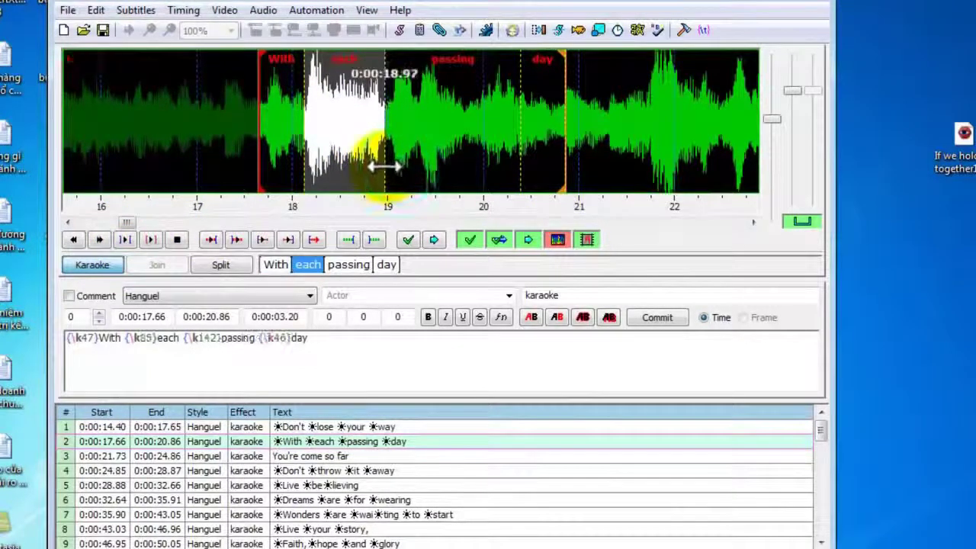
# Play the syllable "passing", move its end to about 19.8 s on the waveform, and commit the line.
pyautogui.click(451, 142)
pyautogui.click(126, 240)
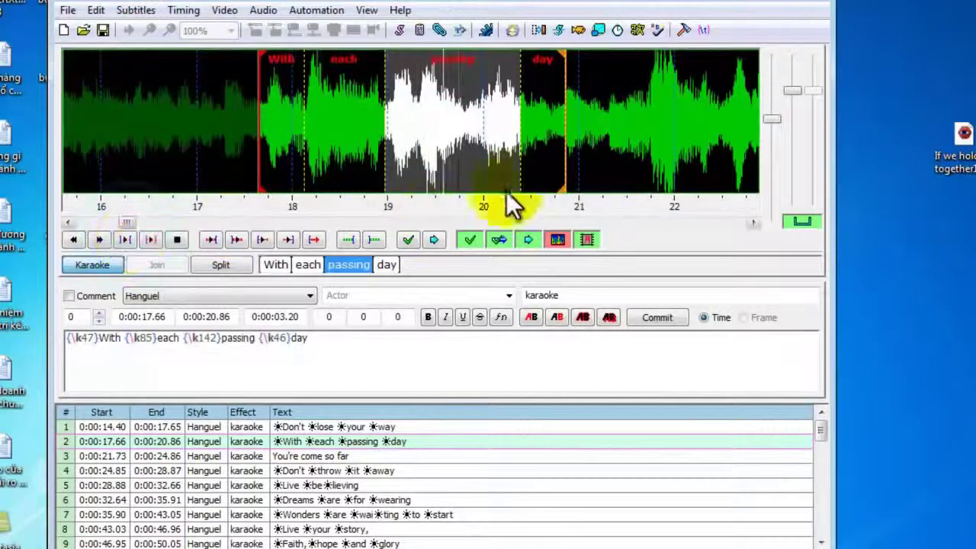
pyautogui.moveTo(518, 176); pyautogui.dragTo(466, 181)
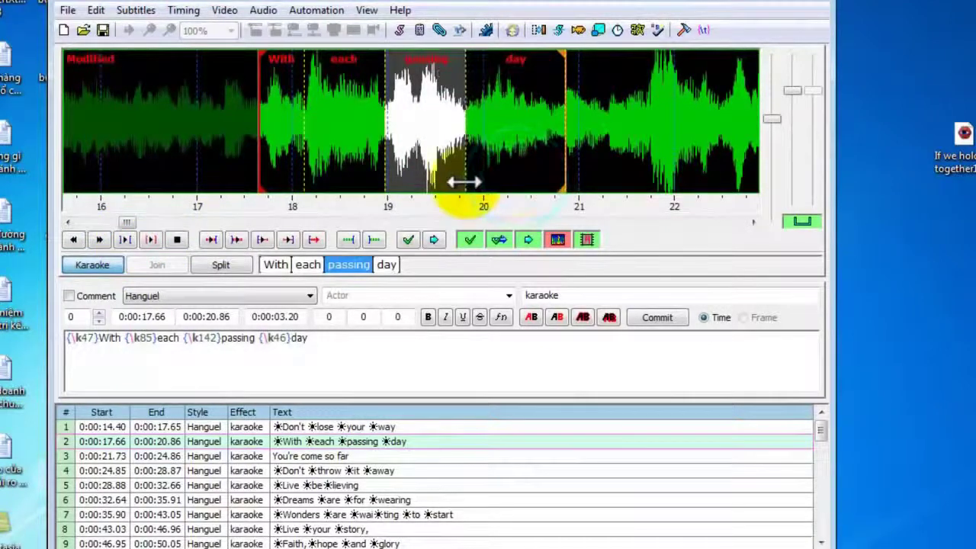
pyautogui.click(409, 241)
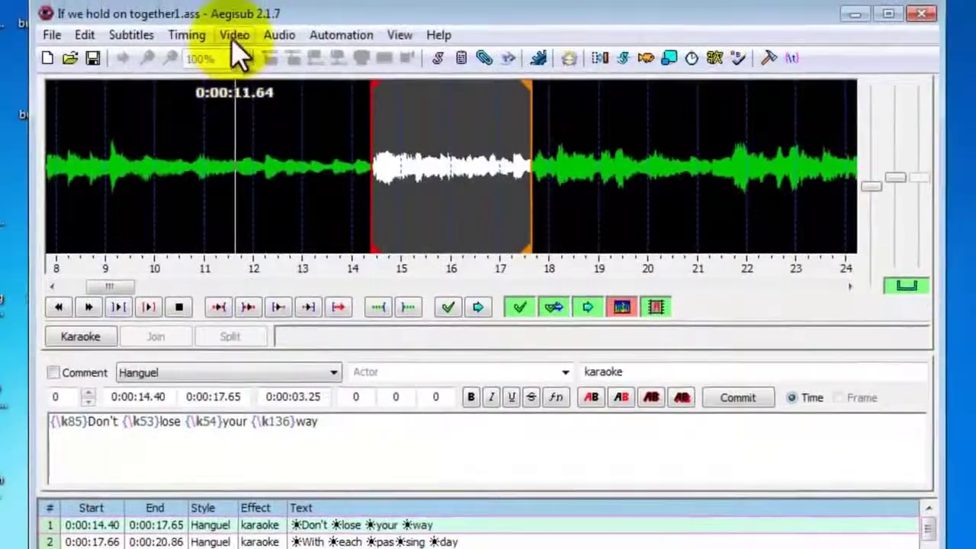
# Load the video "Peter Pan When You Believe-Mariah Carey.mp4" with the subtitles.
pyautogui.click(223, 9)
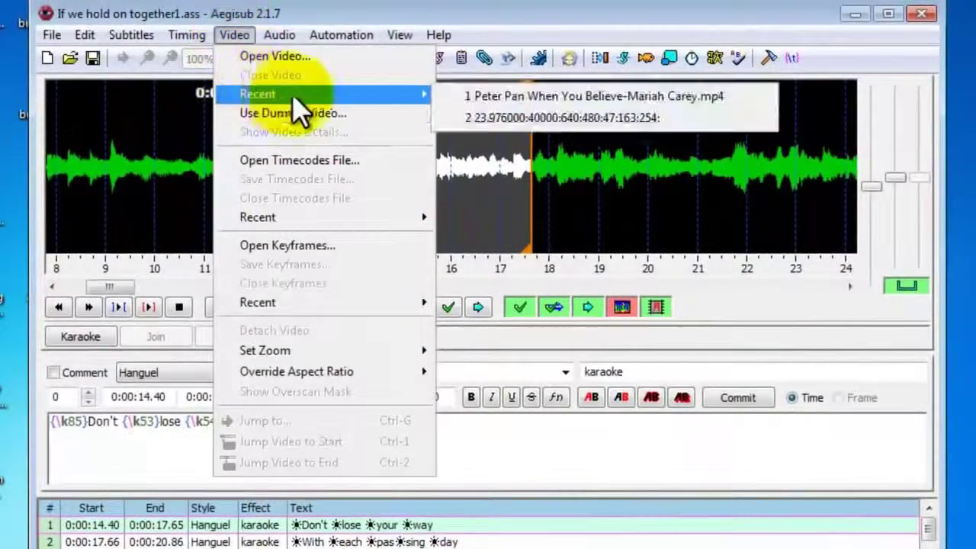
pyautogui.click(284, 57)
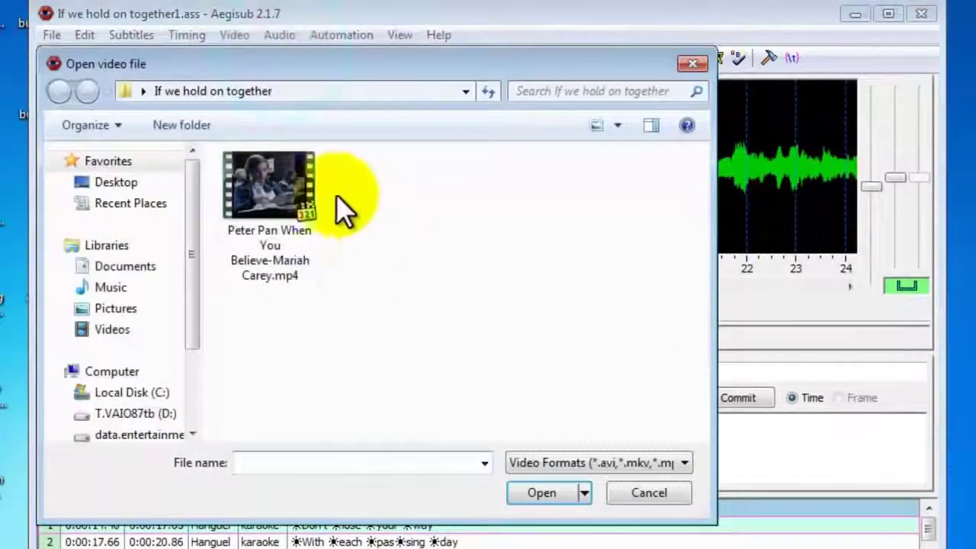
pyautogui.doubleClick(301, 200)
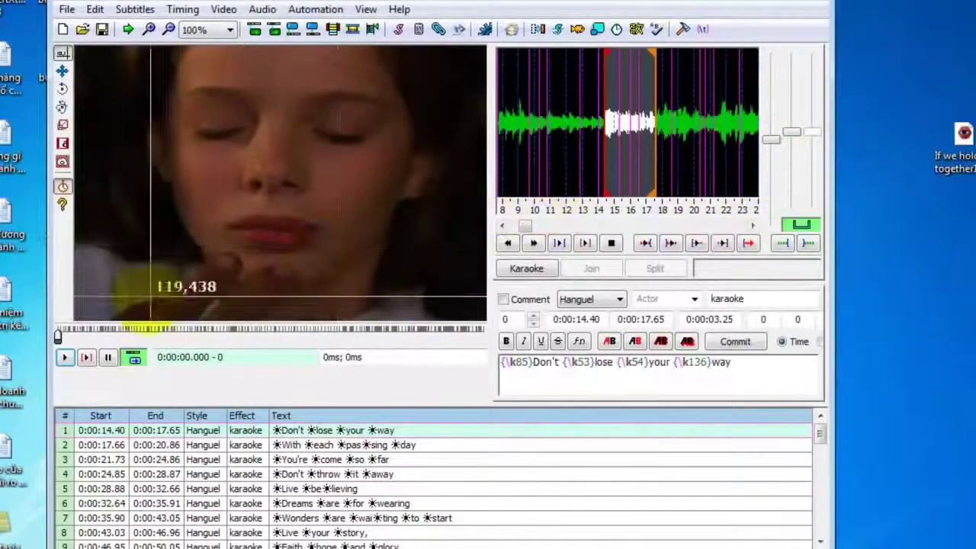
# Play the video, skip ahead to the first sung lines to check the subtitles, and pause it.
pyautogui.click(65, 359)
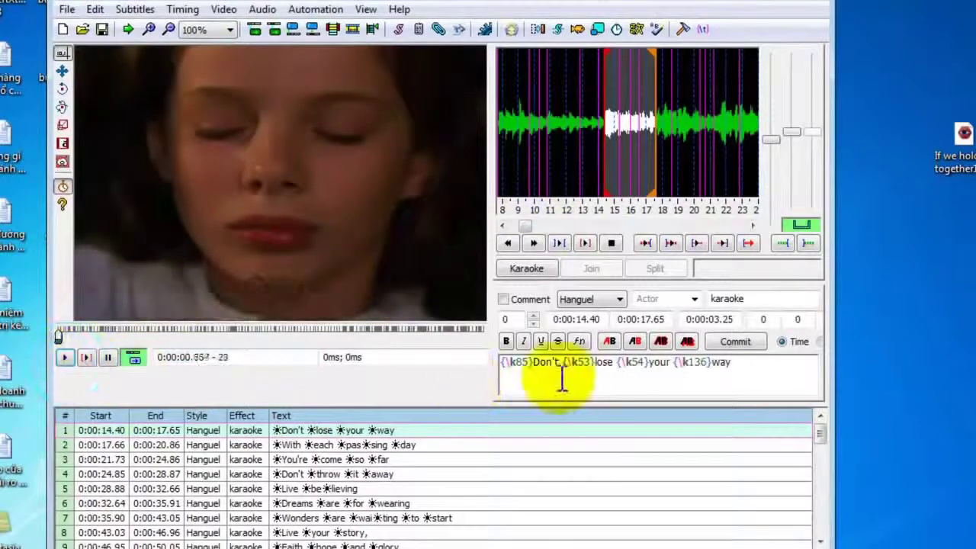
pyautogui.moveTo(61, 334)
pyautogui.mouseDown()
pyautogui.moveTo(71, 332)
pyautogui.moveTo(74, 348)
pyautogui.moveTo(72, 337)
pyautogui.moveTo(85, 340)
pyautogui.mouseUp()
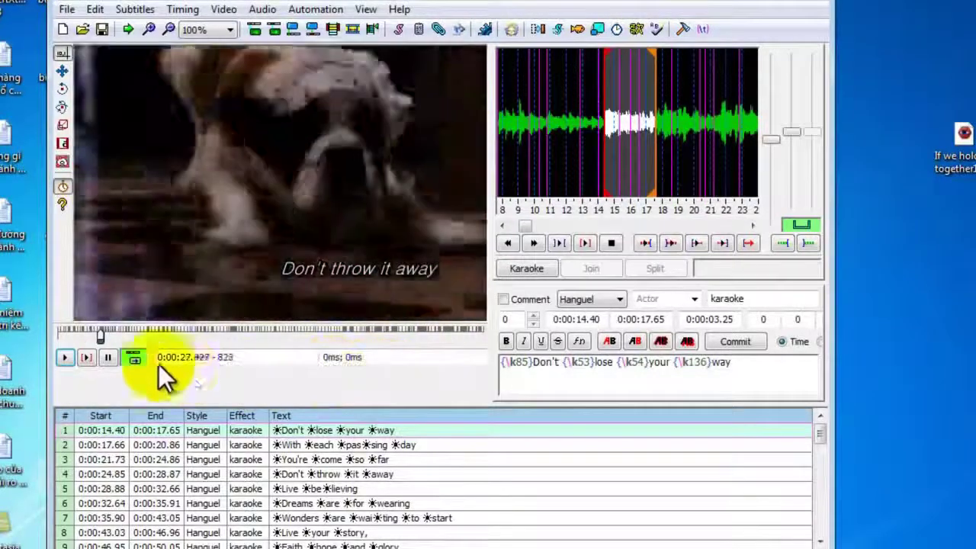
pyautogui.click(110, 355)
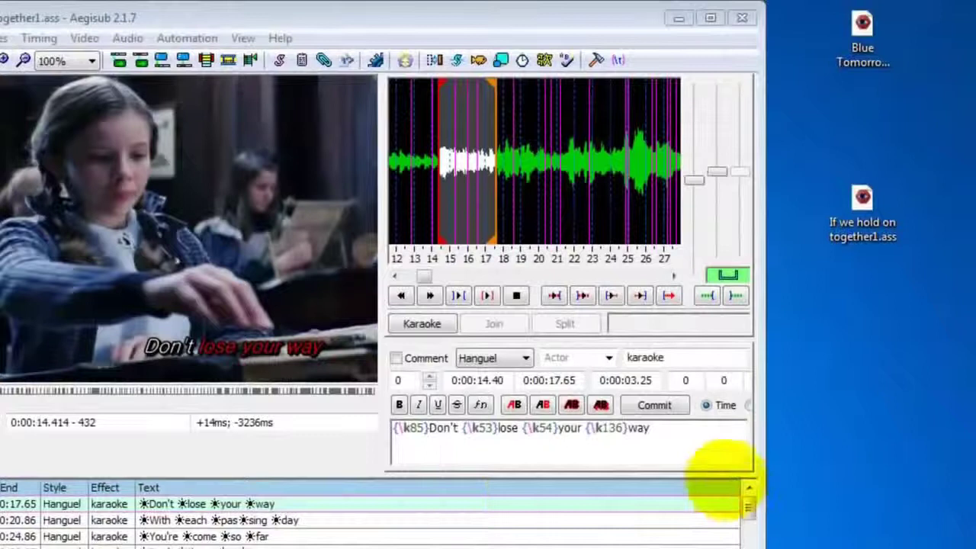
# Open "Blue Tomorrow Sample.ass" from the desktop without loading its associated files.
pyautogui.click(864, 34)
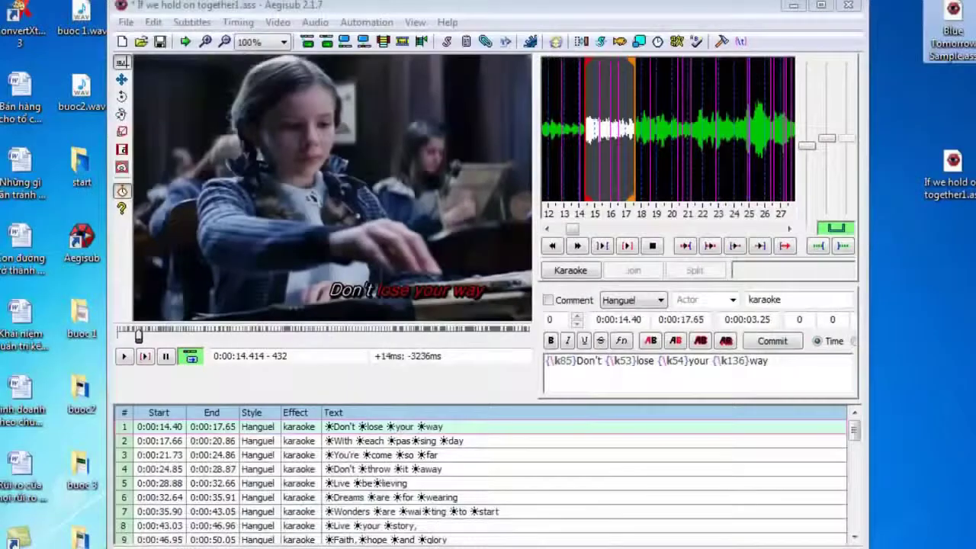
pyautogui.doubleClick(952, 27)
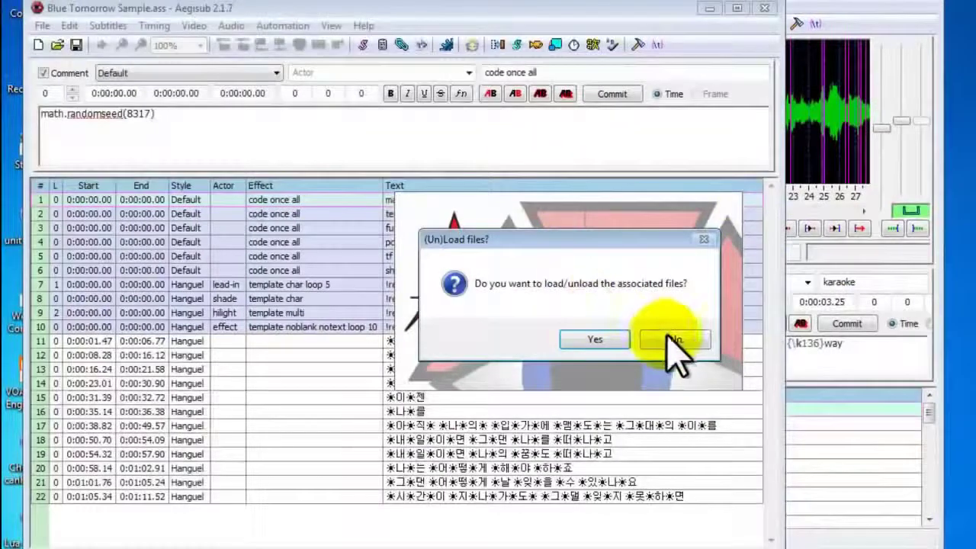
pyautogui.click(673, 335)
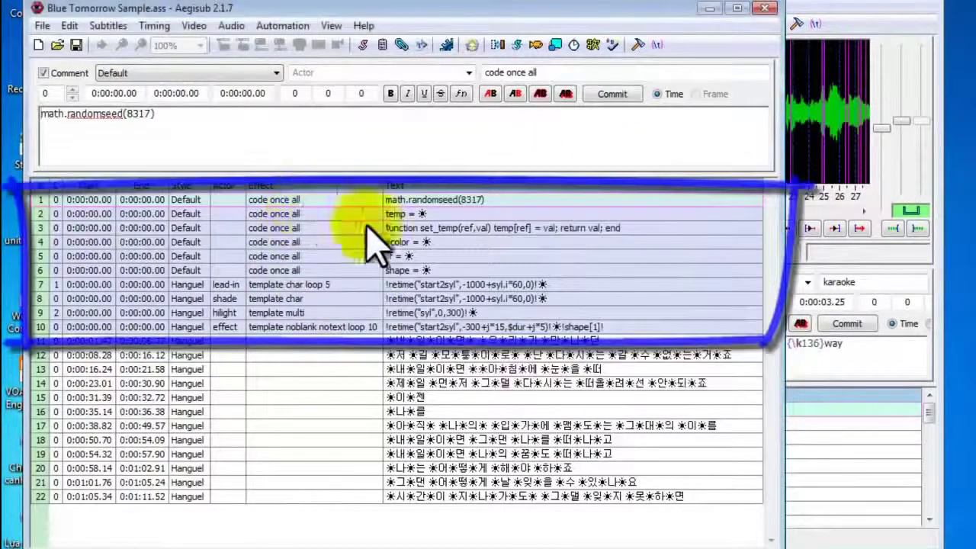
# Copy lines 1 to 10, the code and template lines of the sample file.
pyautogui.click(360, 323)
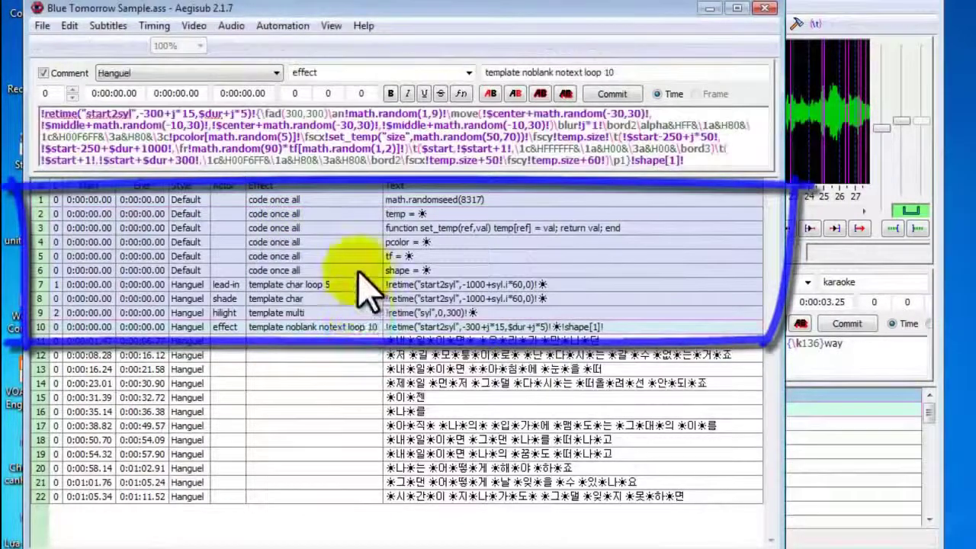
pyautogui.keyDown('shift'); pyautogui.click(366, 205); pyautogui.keyUp('shift')
pyautogui.rightClick(366, 203)
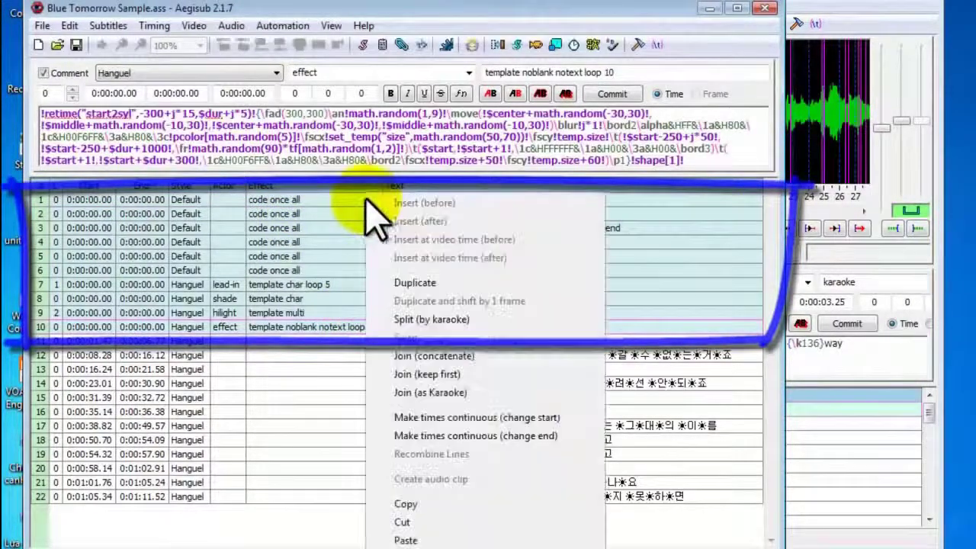
pyautogui.click(419, 504)
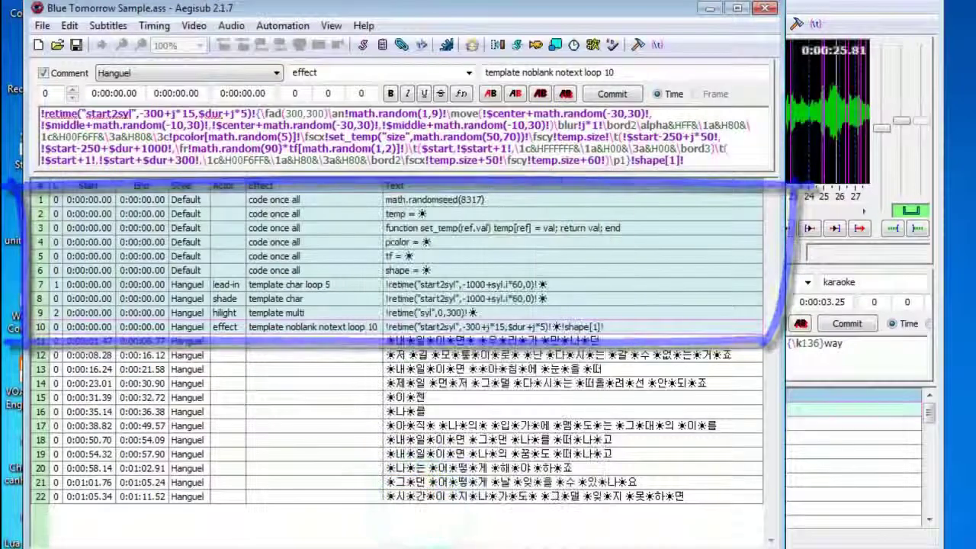
# Return to "If we hold on together1.ass" and paste the copied template lines above "Don't lose your way".
pyautogui.click(710, 8)
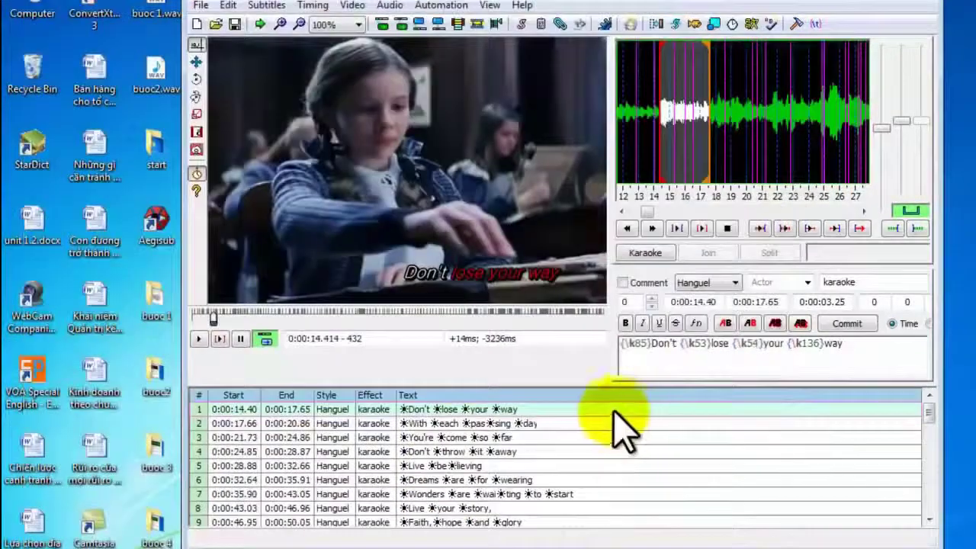
pyautogui.rightClick(503, 427)
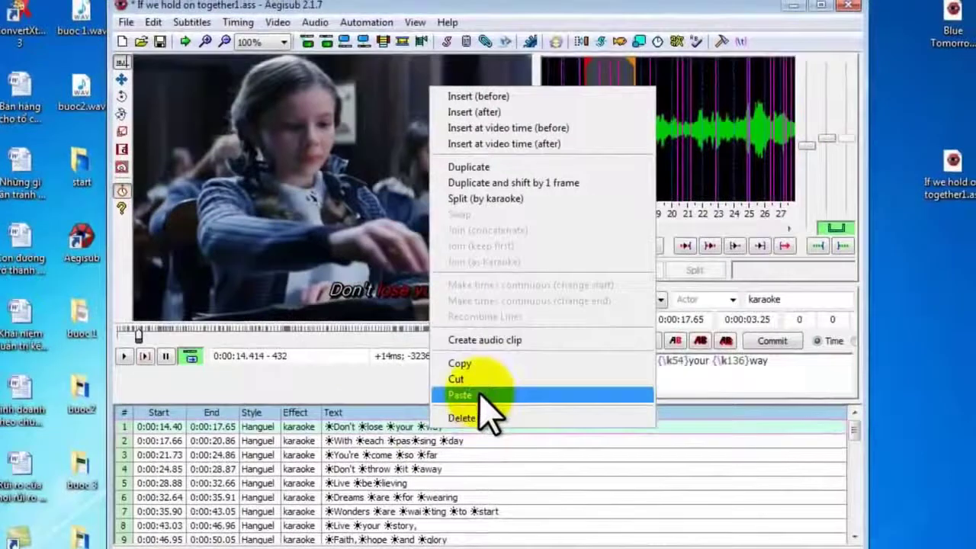
pyautogui.click(478, 395)
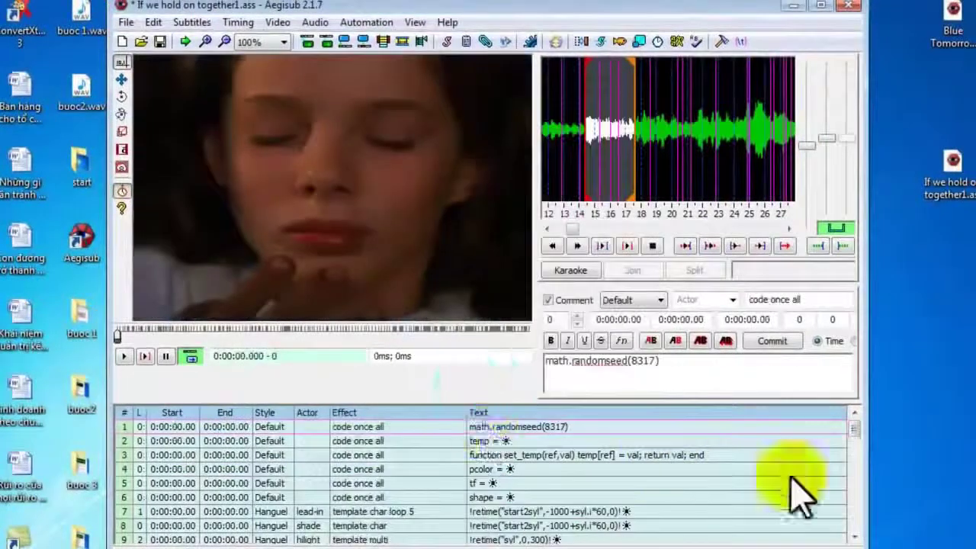
# Apply the karaoke template to the subtitle lines.
pyautogui.moveTo(861, 453); pyautogui.dragTo(839, 427)
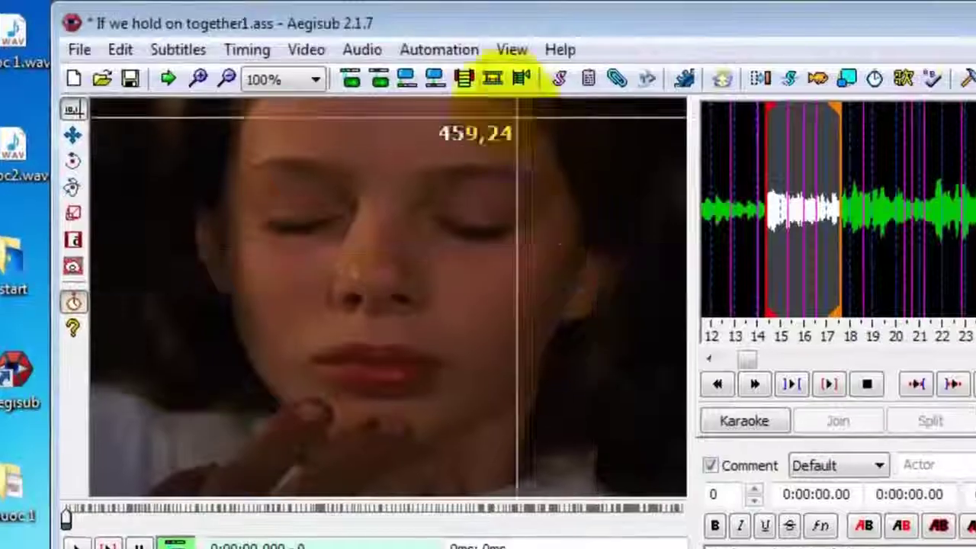
pyautogui.click(450, 48)
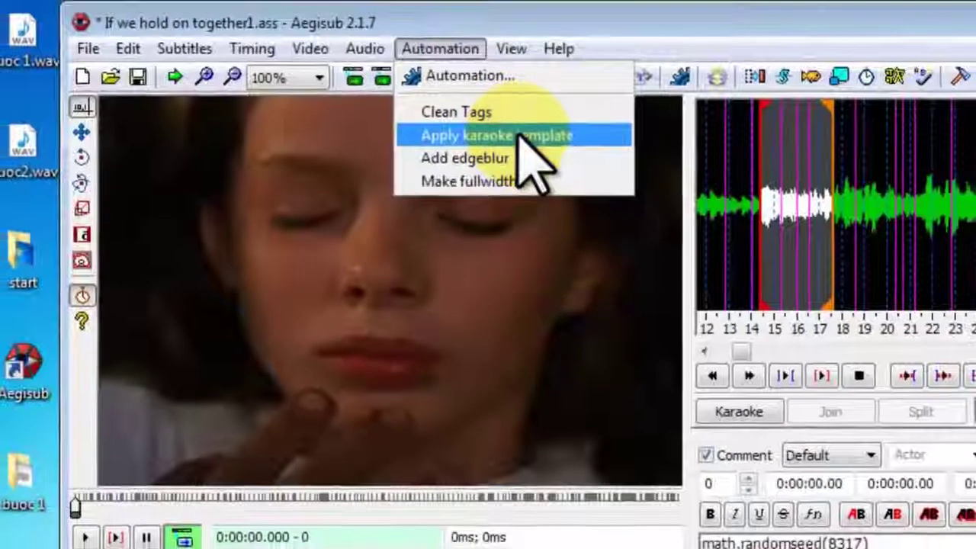
pyautogui.click(522, 139)
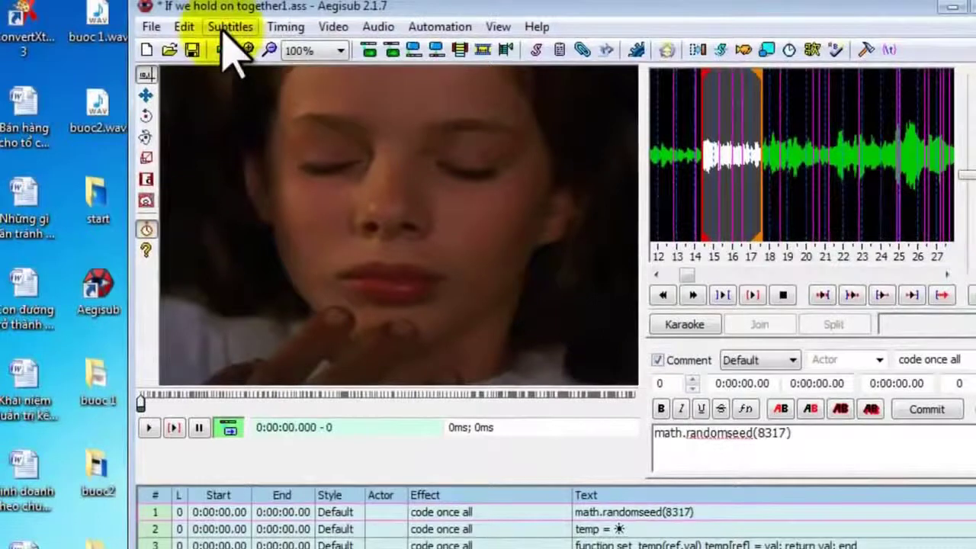
# Open the Styles Manager and load "Blue Tomorrow Sample.ass" from the desktop as the source for importing styles into the current script.
pyautogui.click(228, 30)
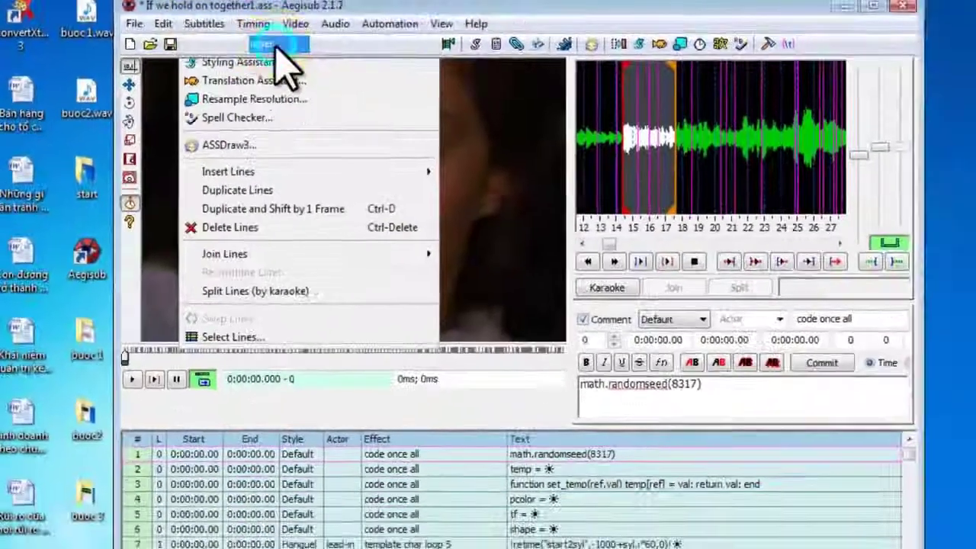
pyautogui.click(275, 49)
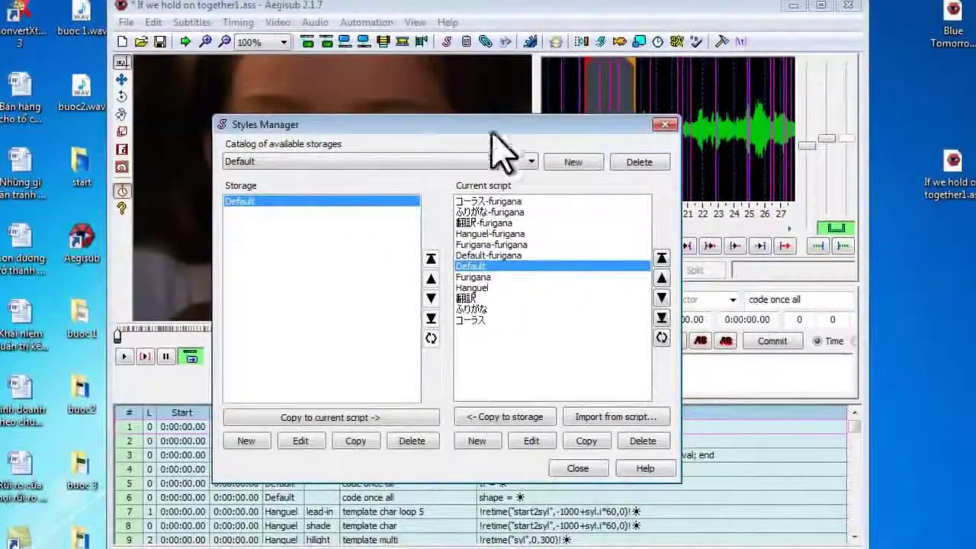
pyautogui.moveTo(492, 131); pyautogui.dragTo(507, 44)
pyautogui.click(633, 333)
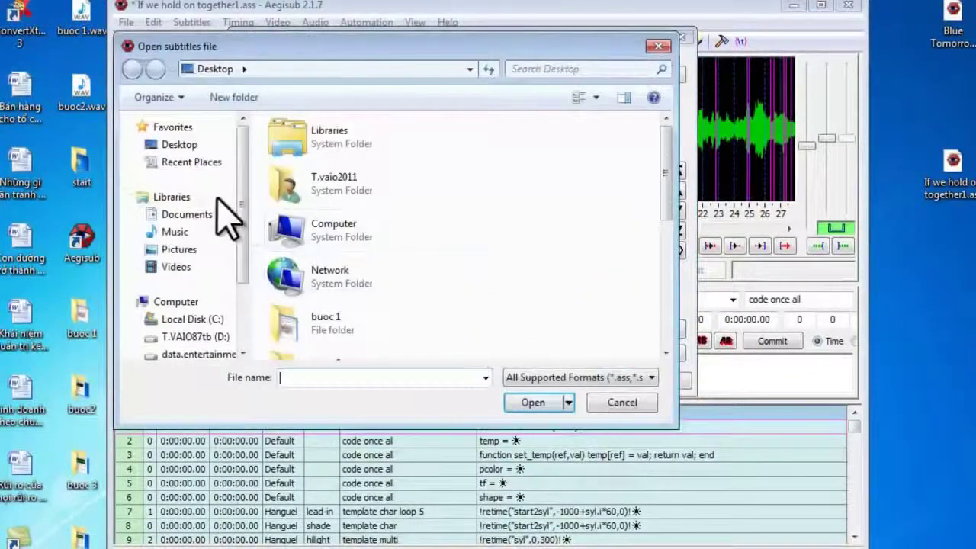
pyautogui.moveTo(238, 203); pyautogui.dragTo(233, 167)
pyautogui.click(201, 145)
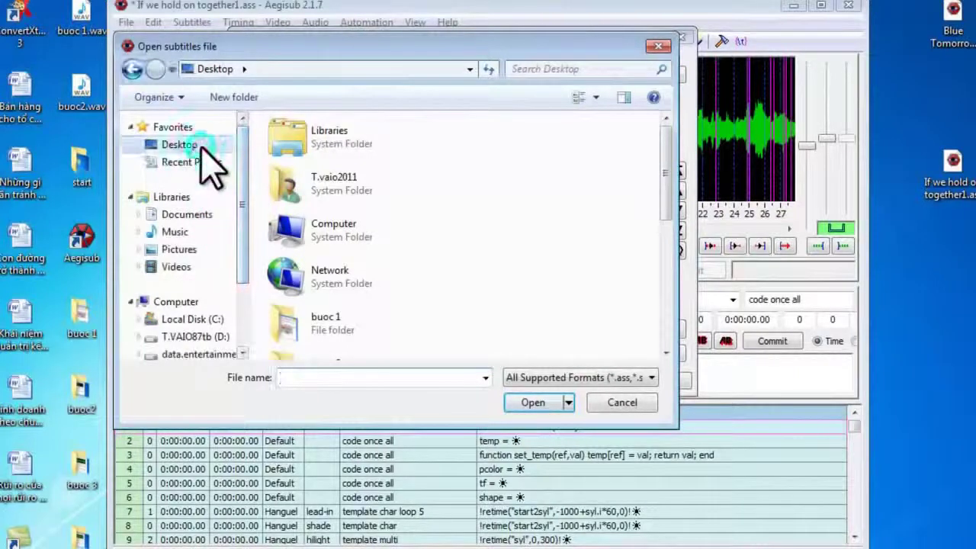
pyautogui.moveTo(669, 185); pyautogui.dragTo(665, 324)
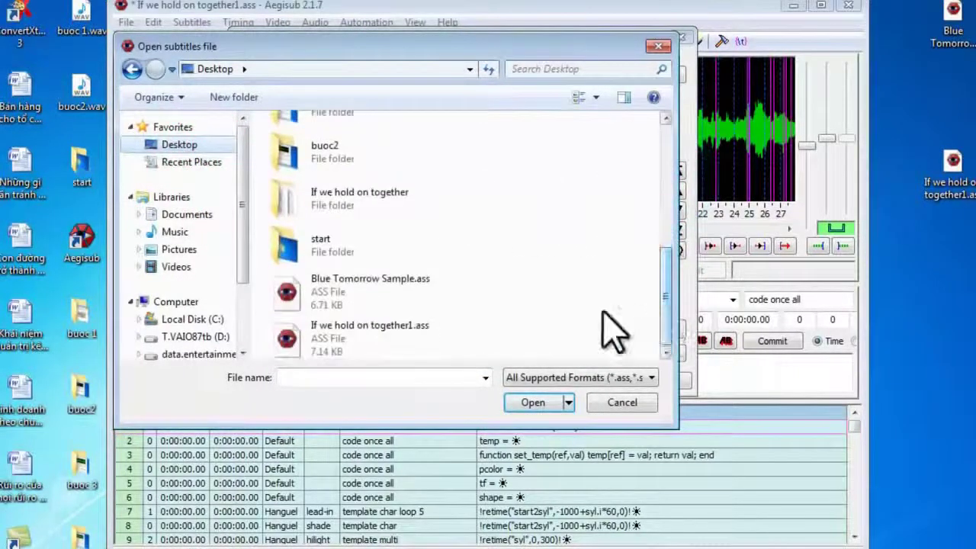
pyautogui.doubleClick(381, 293)
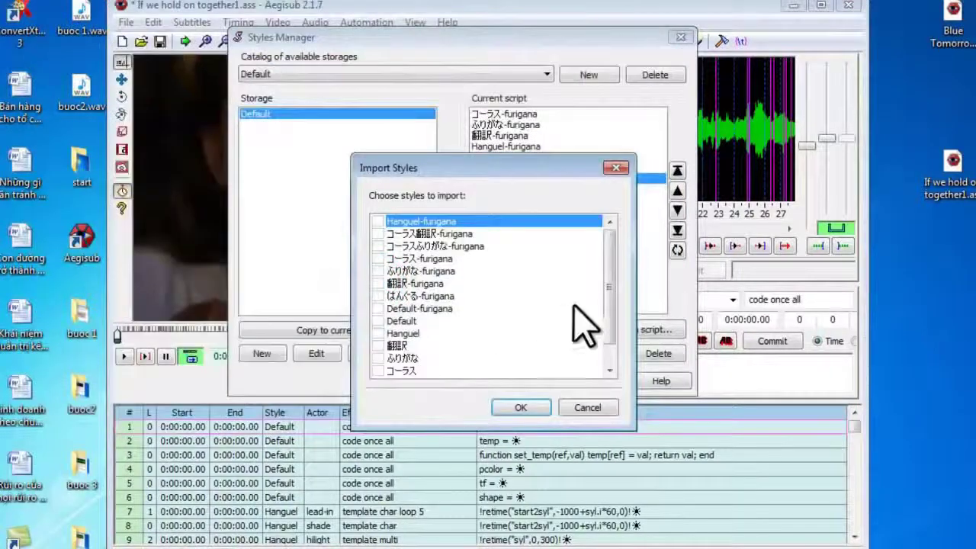
# Import the Default and Hanguel styles, overwriting the existing styles of the same name, and close the Styles Manager.
pyautogui.scroll(-2, 602, 293)
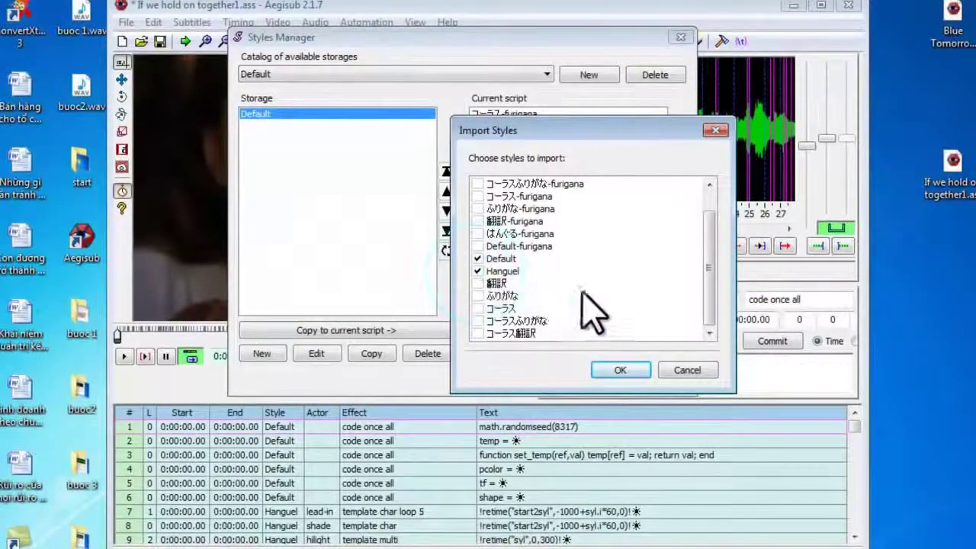
pyautogui.click(619, 370)
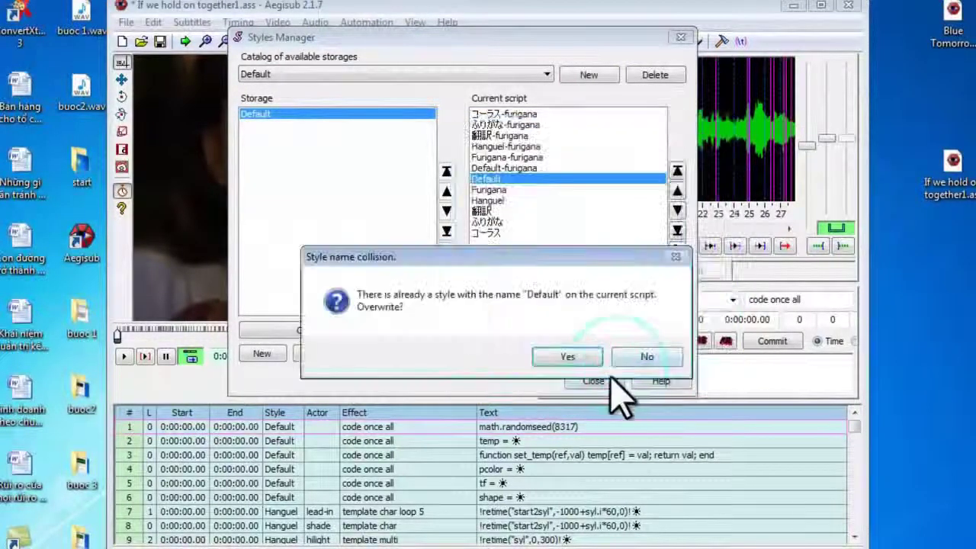
pyautogui.click(565, 358)
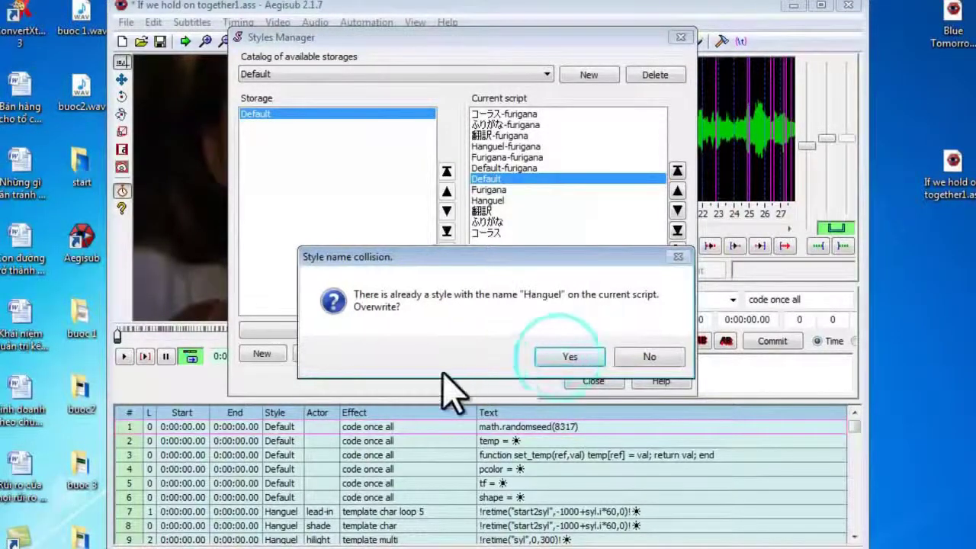
pyautogui.click(571, 359)
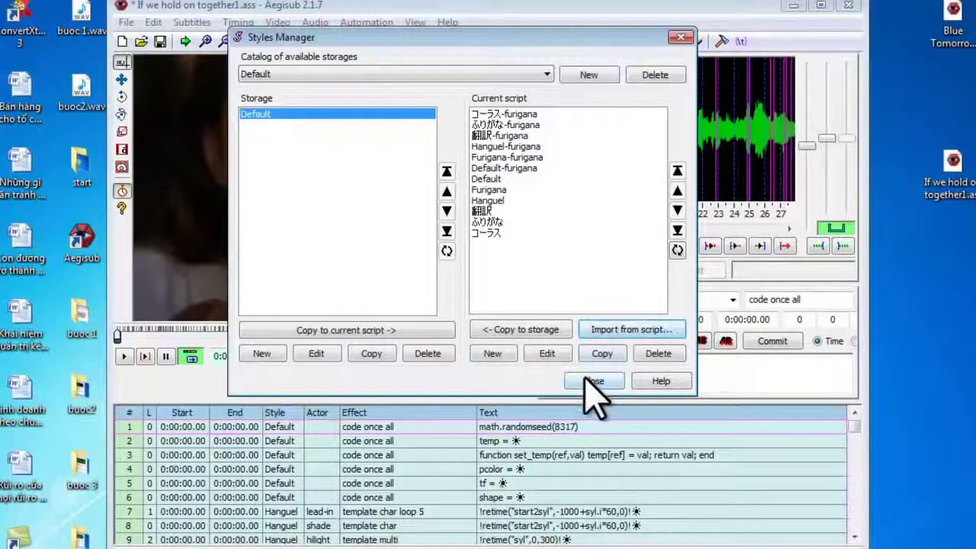
pyautogui.click(594, 381)
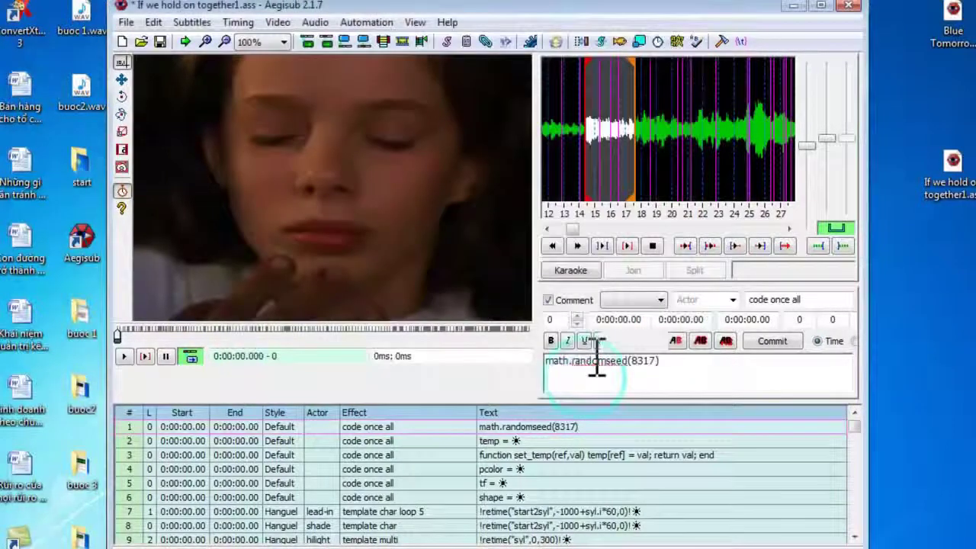
# Play the video from the beginning to preview the karaoke subtitles with the imported styles.
pyautogui.click(125, 356)
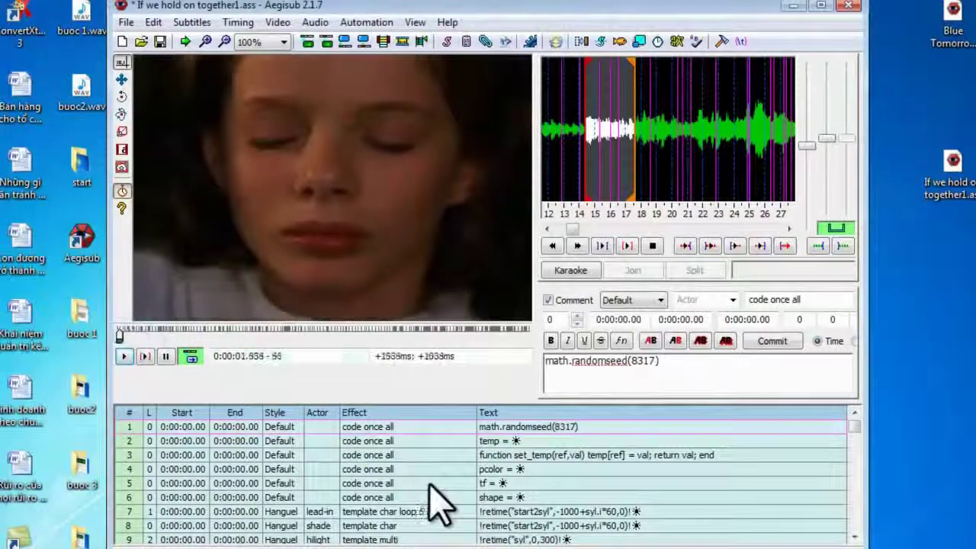